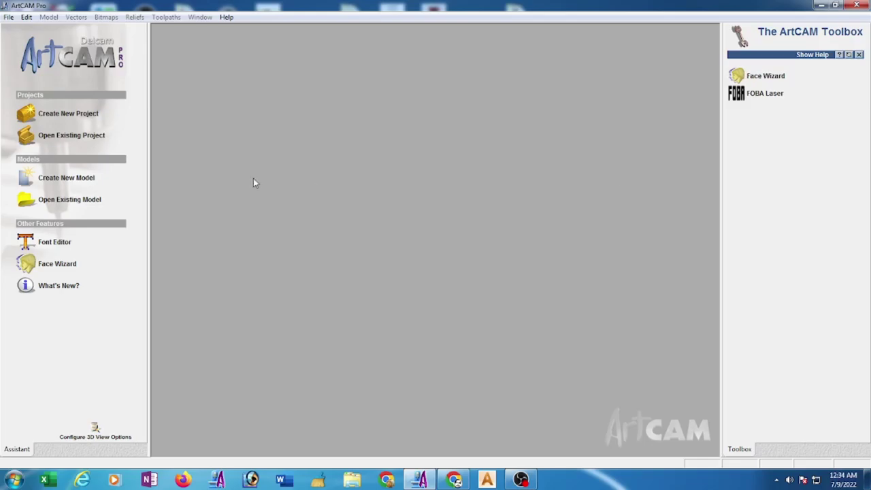
# Step: Create a new model with width 565 mm and height 1685 mm
pyautogui.click(79, 181)
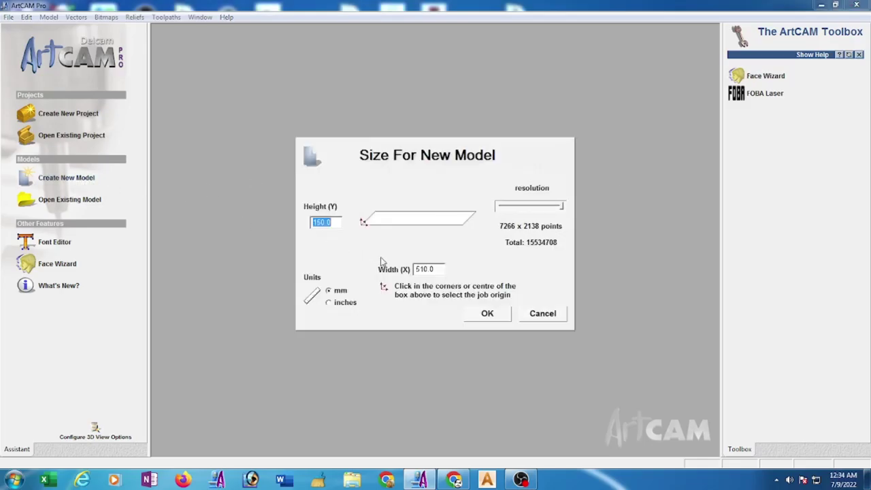
pyautogui.click(443, 269)
pyautogui.write('5')
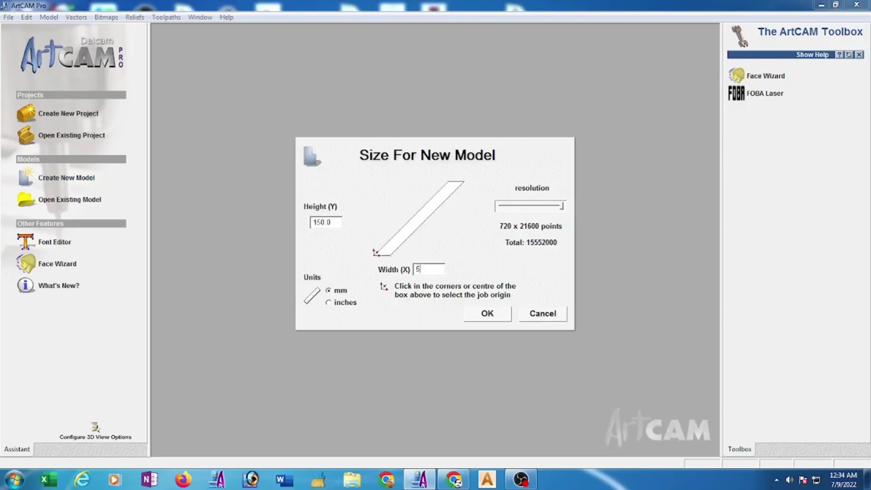
pyautogui.write('66')
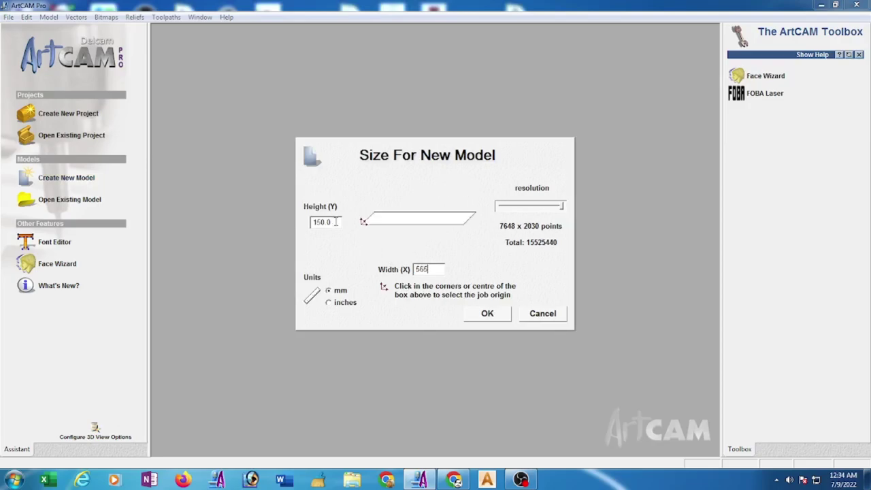
pyautogui.click(336, 221)
pyautogui.write('16')
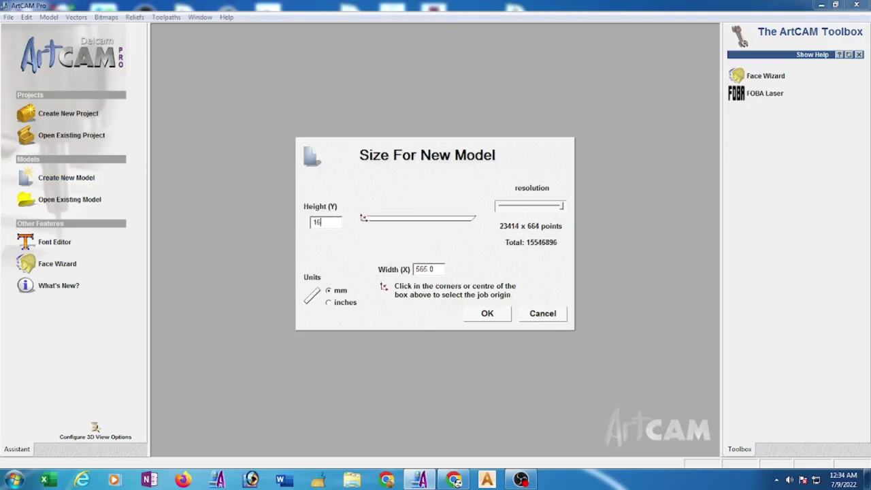
pyautogui.write('85')
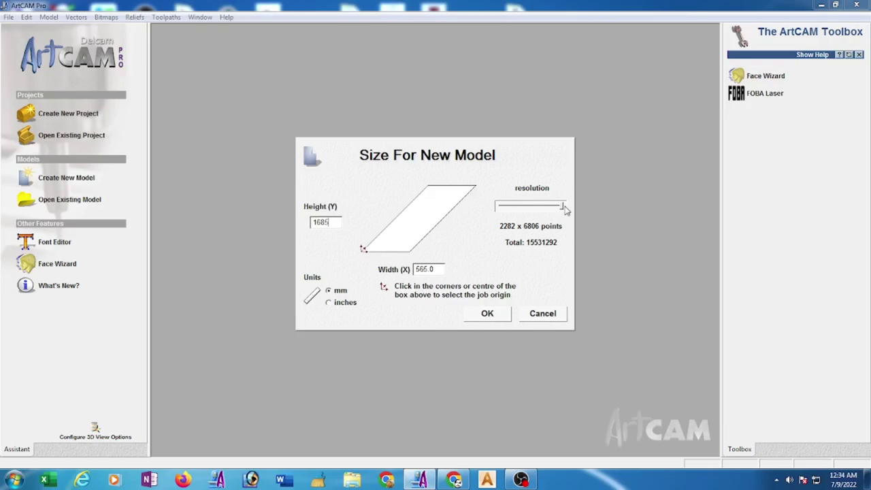
pyautogui.click(487, 313)
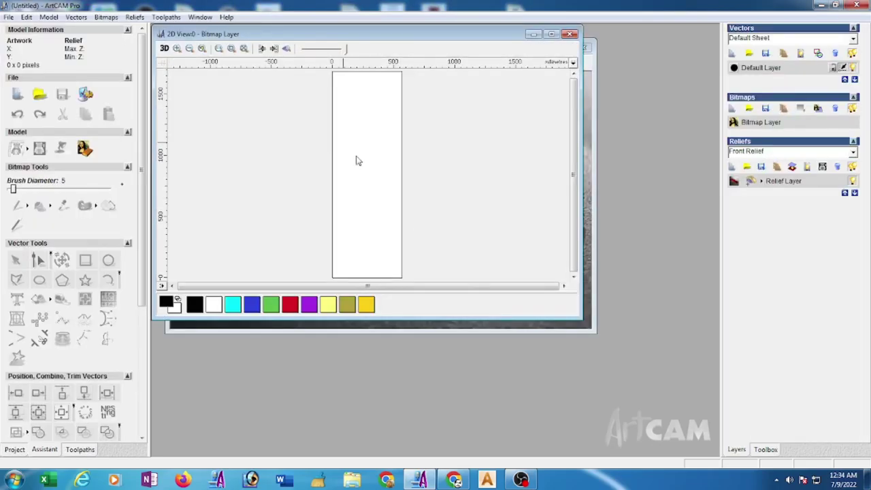
pyautogui.click(133, 19)
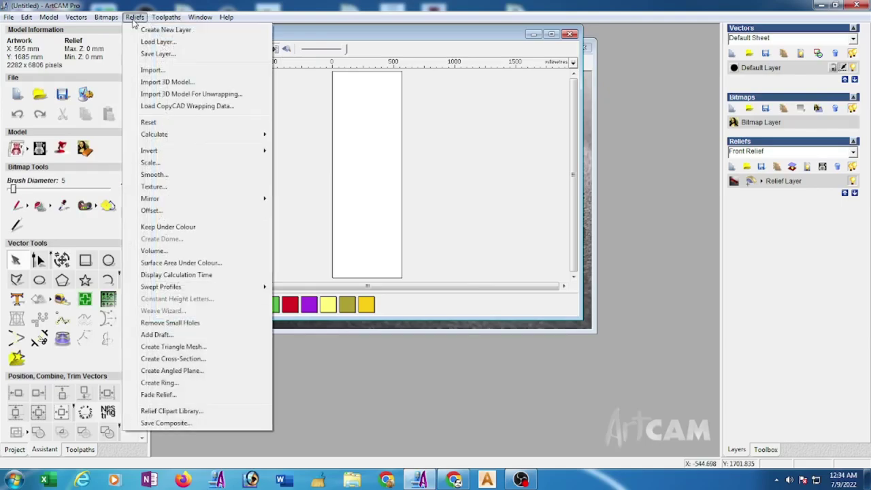
pyautogui.click(151, 70)
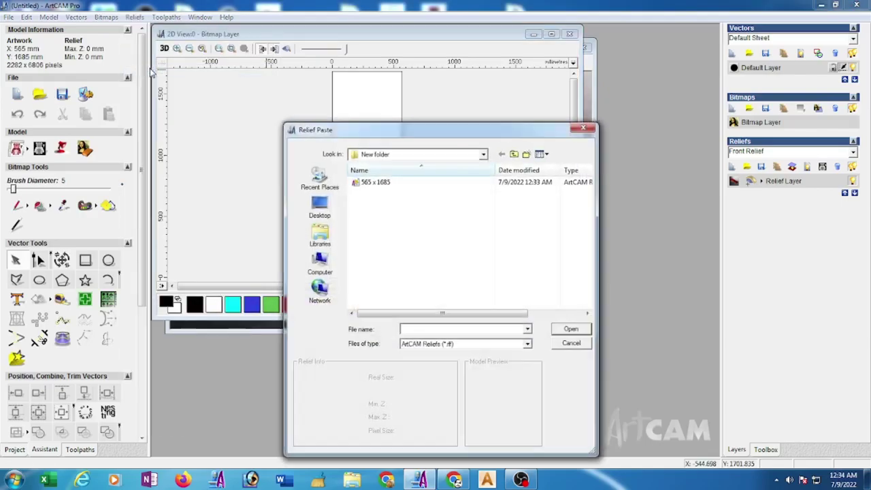
pyautogui.click(358, 184)
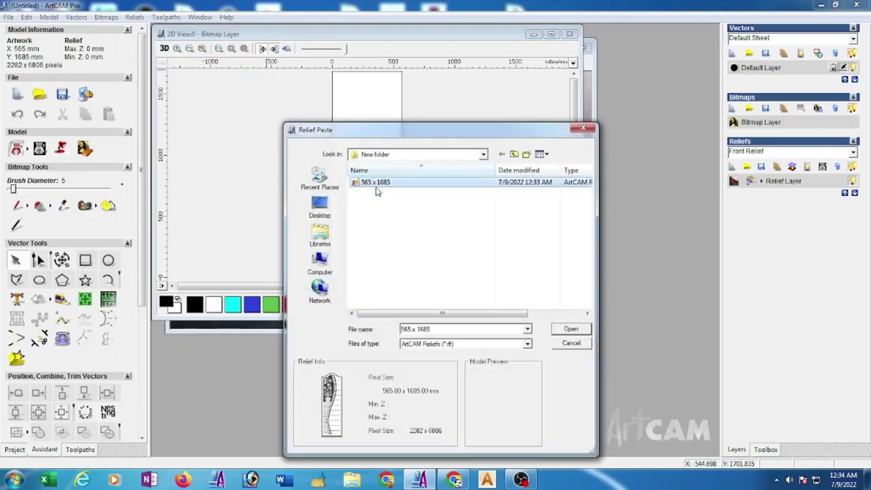
pyautogui.click(582, 332)
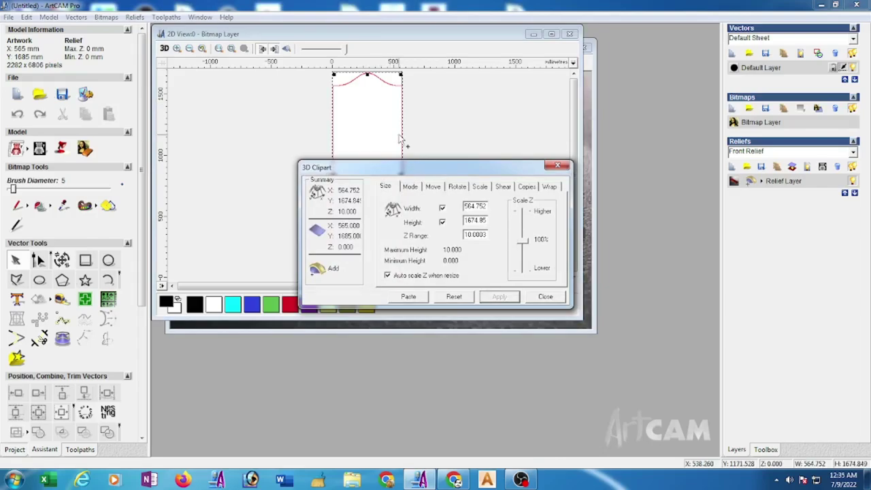
pyautogui.click(546, 297)
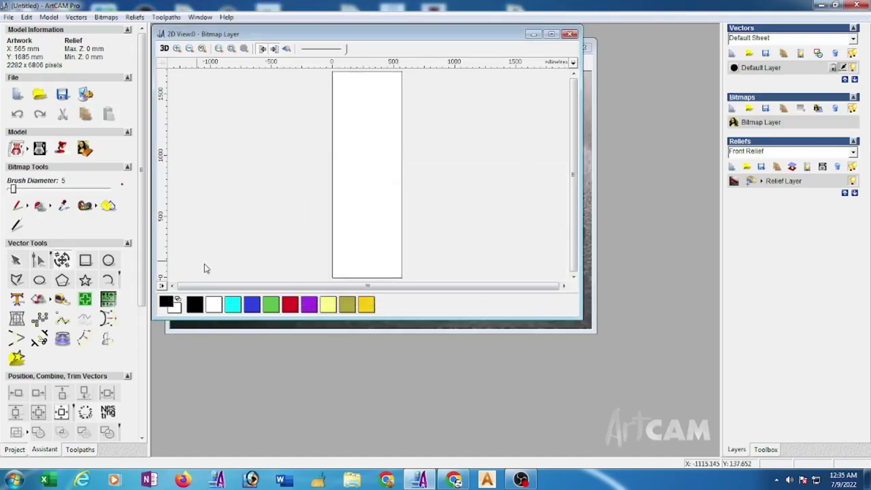
# Step: Open the Relief Clipart Library and add New folder as a clipart library
pyautogui.moveTo(140, 278); pyautogui.dragTo(152, 406)
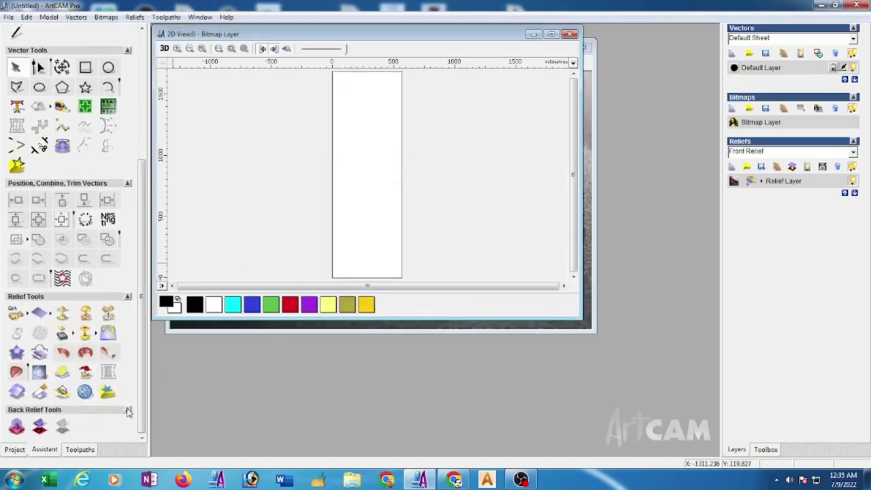
pyautogui.click(108, 396)
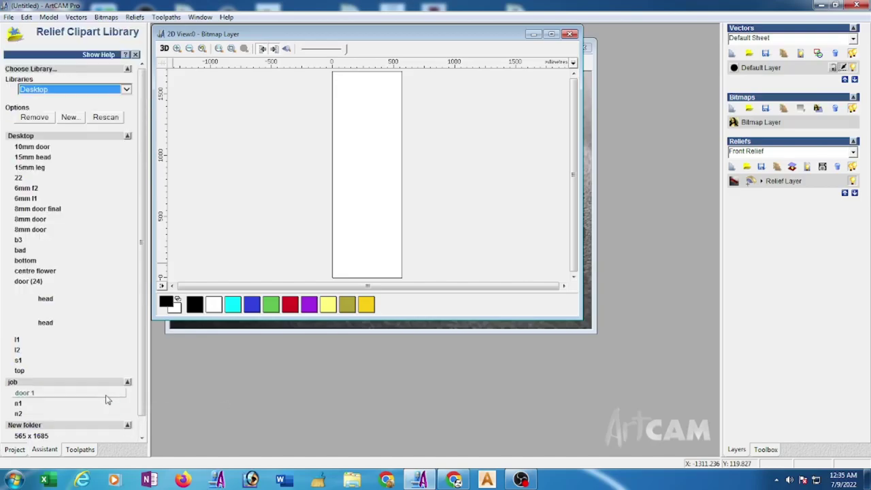
pyautogui.click(71, 117)
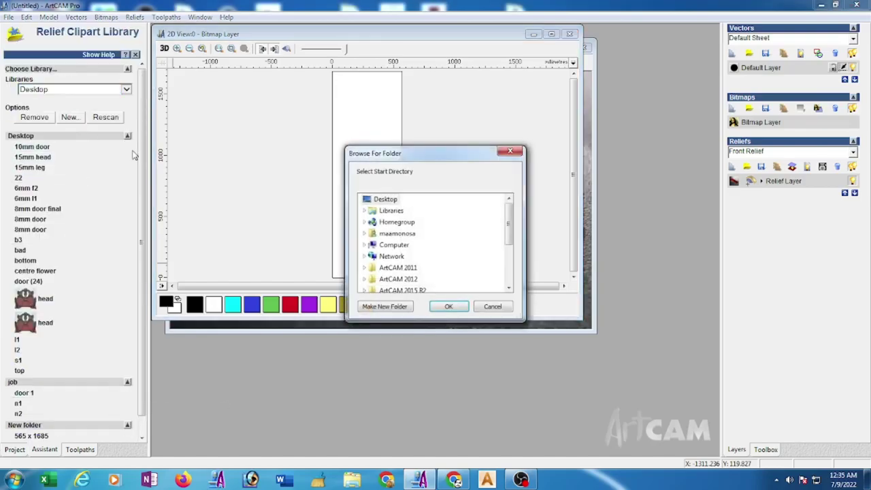
pyautogui.moveTo(504, 233); pyautogui.dragTo(507, 271)
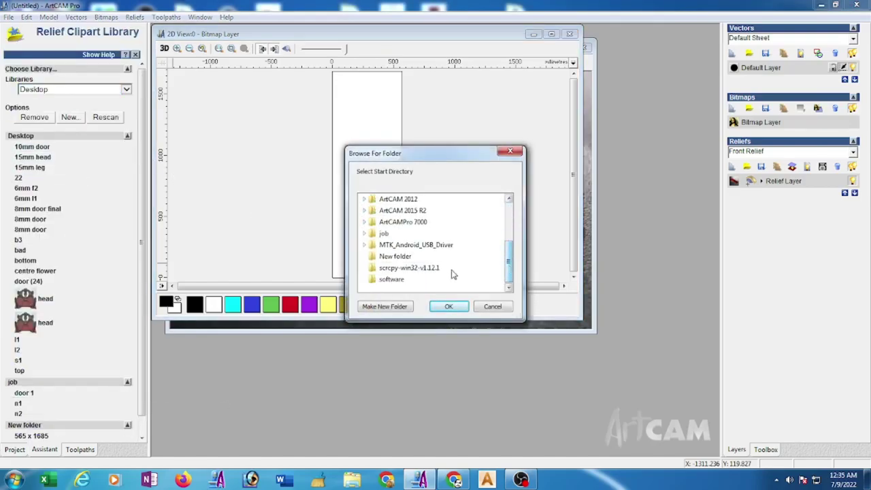
pyautogui.click(395, 256)
pyautogui.click(448, 307)
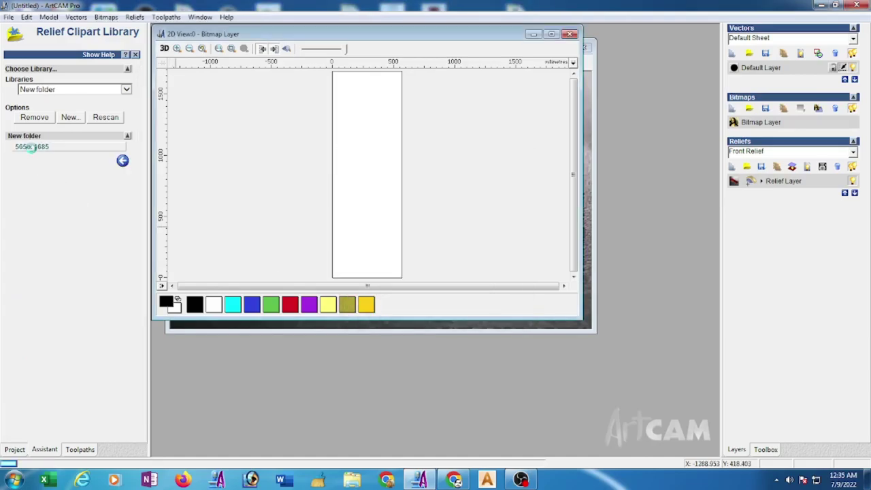
# Step: Drop the 565 x 1685 relief onto the model and apply new width, height and Z range values
pyautogui.moveTo(32, 151); pyautogui.dragTo(406, 193)
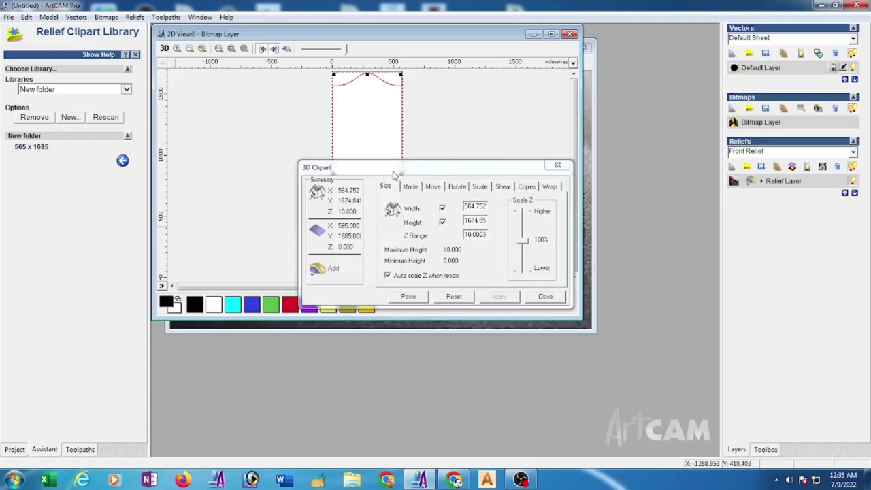
pyautogui.moveTo(402, 172); pyautogui.dragTo(577, 211)
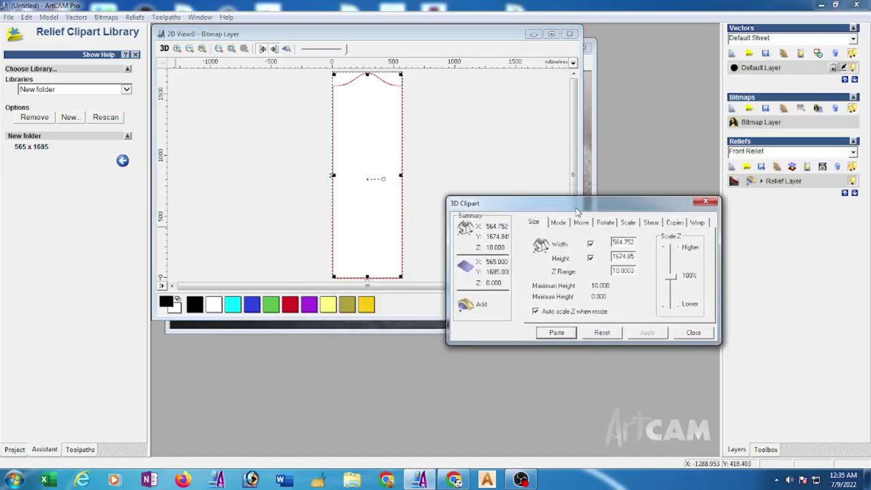
pyautogui.moveTo(634, 242); pyautogui.dragTo(612, 245)
pyautogui.write('565')
pyautogui.moveTo(635, 256); pyautogui.dragTo(612, 257)
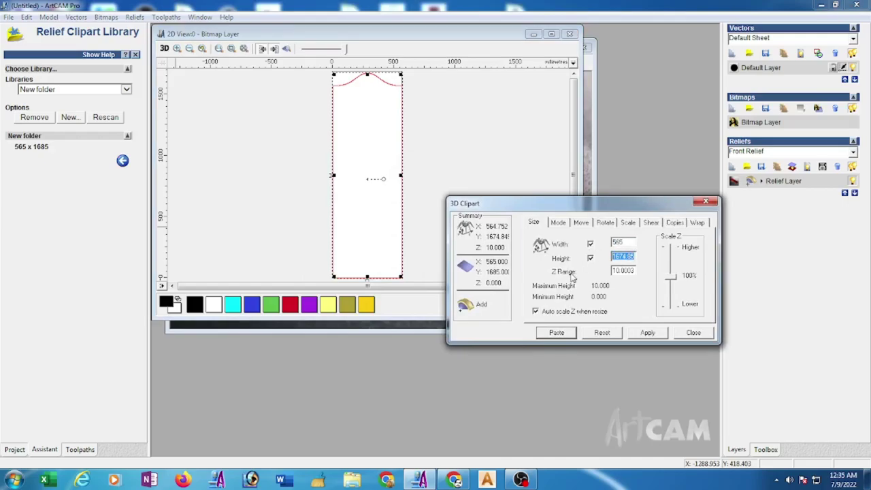
pyautogui.write('16')
pyautogui.moveTo(632, 270); pyautogui.dragTo(558, 284)
pyautogui.write('1')
pyautogui.click(647, 336)
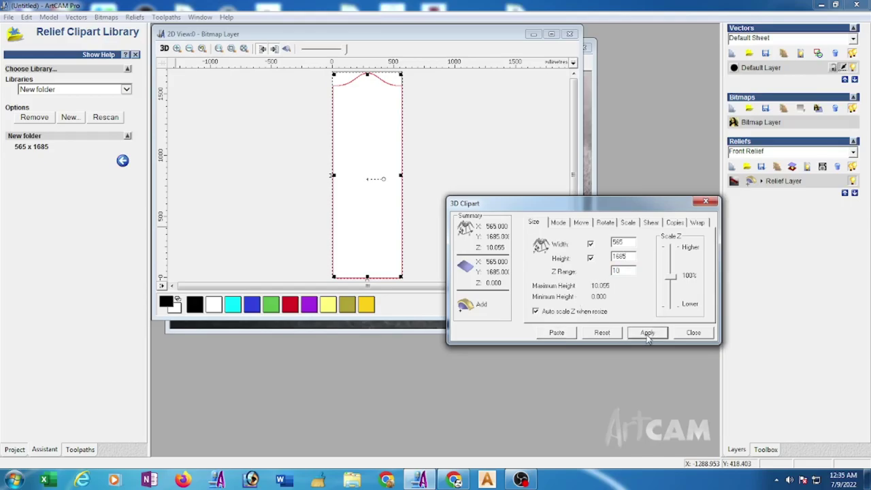
# Step: Correct the clipart Z range to 10 mm and paste it into the relief
pyautogui.click(402, 157)
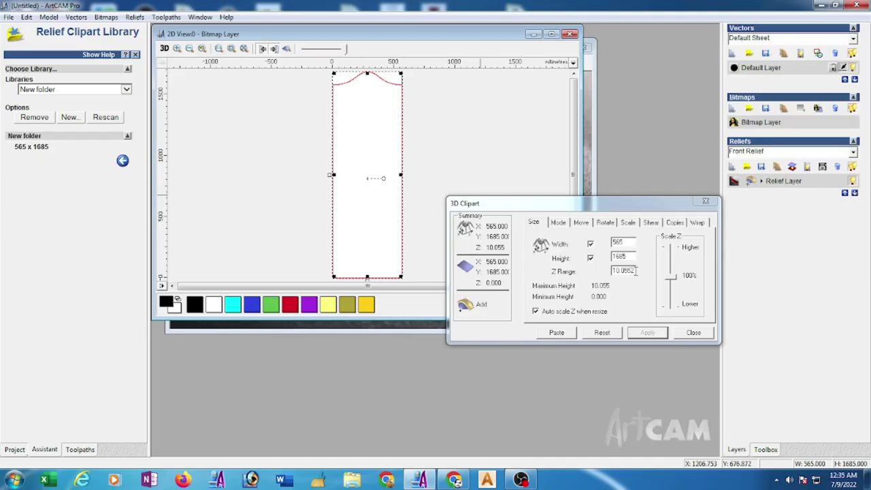
pyautogui.click(577, 293)
pyautogui.doubleClick(636, 271)
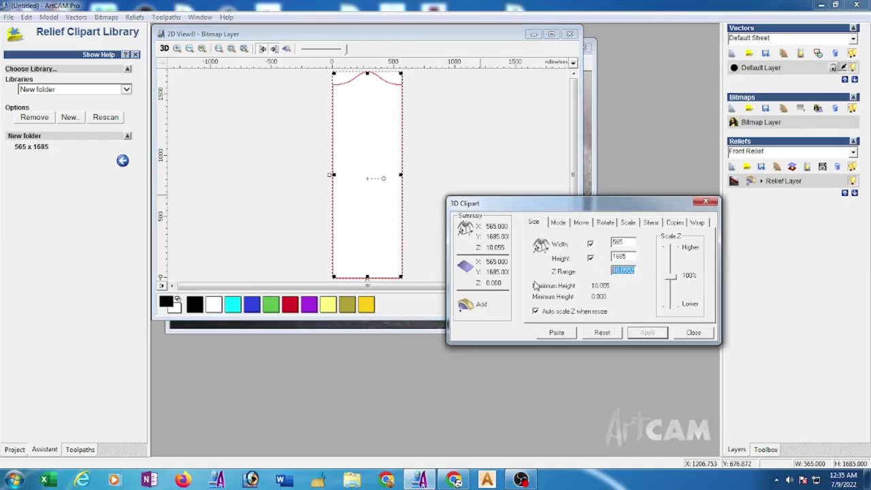
pyautogui.write('10')
pyautogui.click(647, 333)
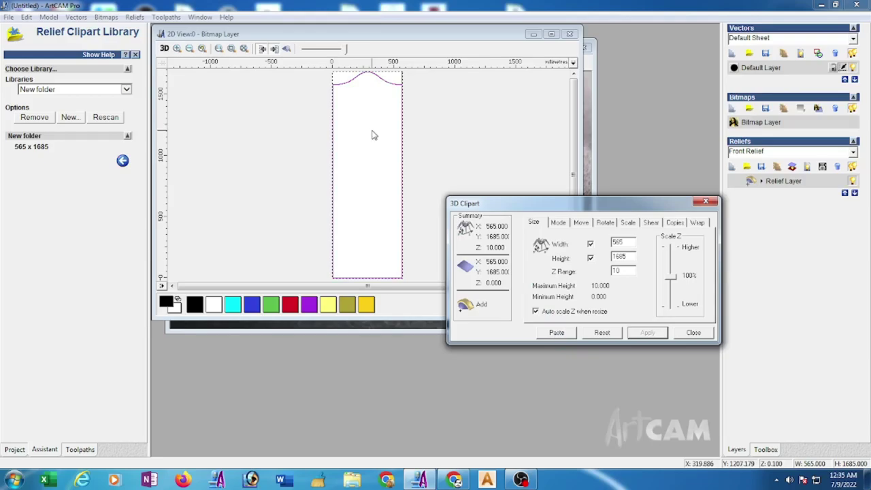
pyautogui.click(287, 47)
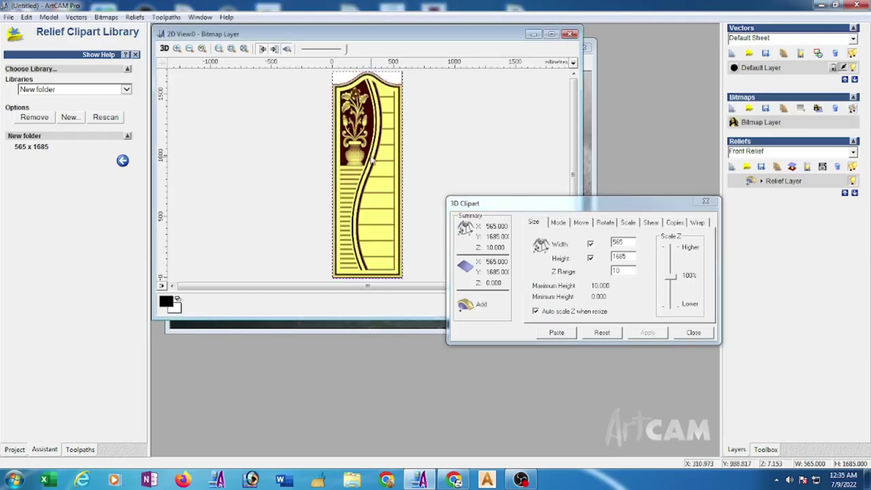
# Step: Close the clipart settings and tile the 2D and 3D views to inspect the relief
pyautogui.click(701, 336)
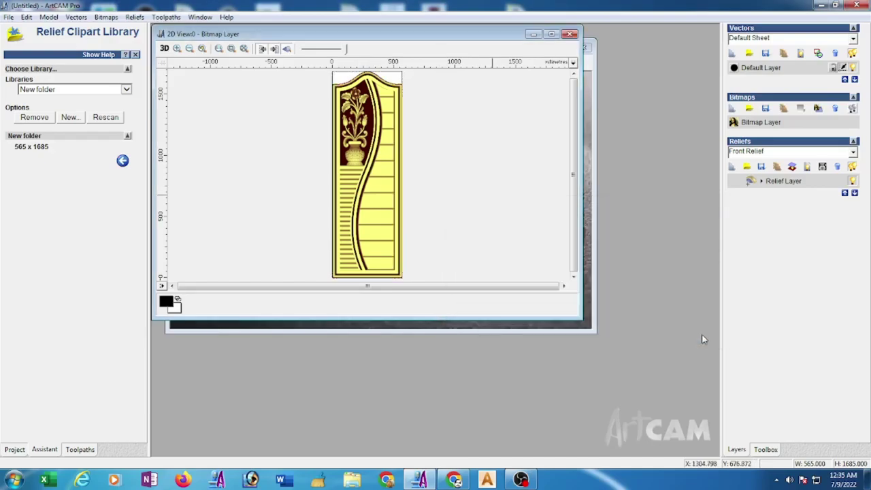
pyautogui.click(200, 17)
pyautogui.click(218, 40)
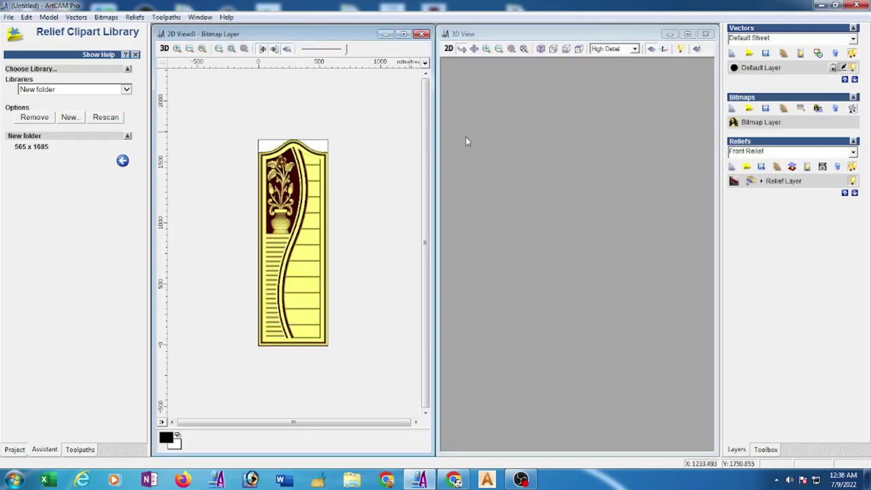
pyautogui.moveTo(598, 199)
pyautogui.mouseDown()
pyautogui.moveTo(622, 317)
pyautogui.moveTo(577, 351)
pyautogui.mouseUp()
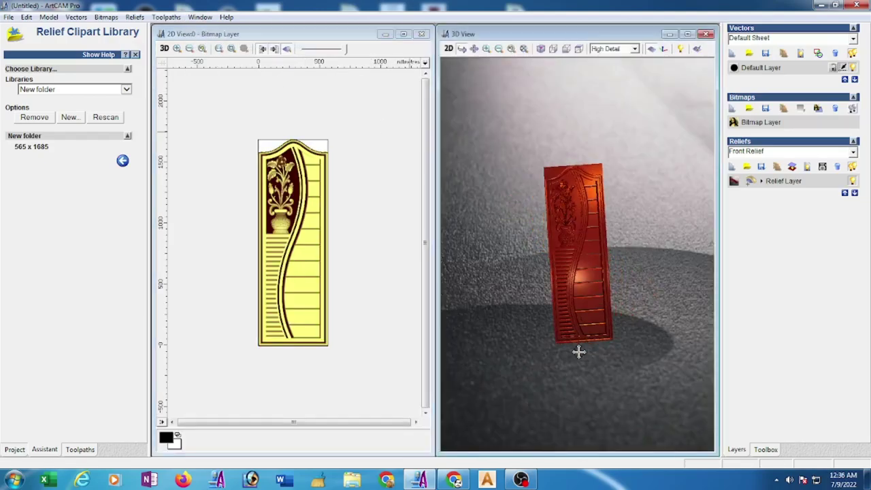
pyautogui.moveTo(594, 235)
pyautogui.mouseDown()
pyautogui.moveTo(607, 262)
pyautogui.moveTo(538, 217)
pyautogui.mouseUp()
pyautogui.scroll(2, 556, 187)
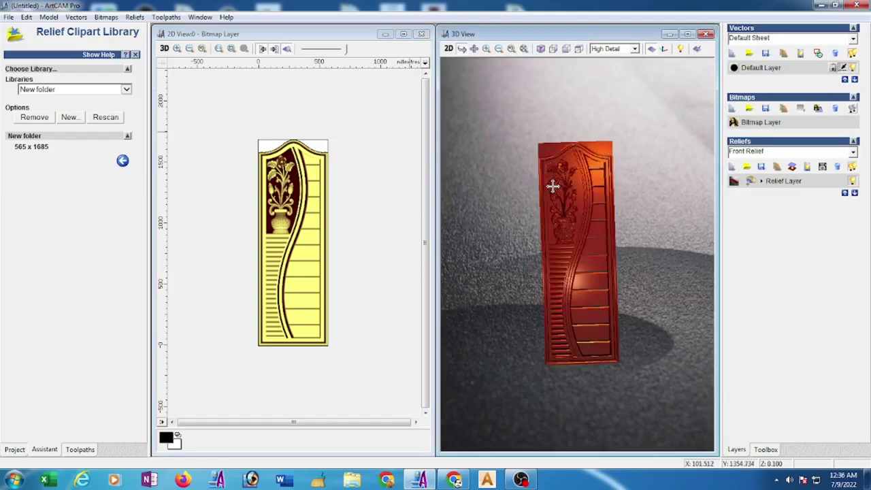
pyautogui.scroll(3, 604, 272)
pyautogui.moveTo(605, 272); pyautogui.dragTo(596, 282)
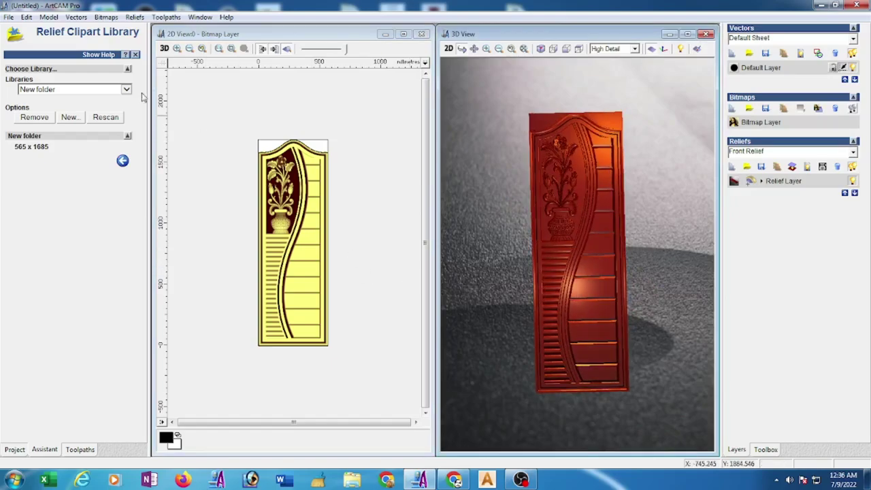
# Step: Close the relief clipart library and ungroup all of the door's vectors
pyautogui.click(135, 55)
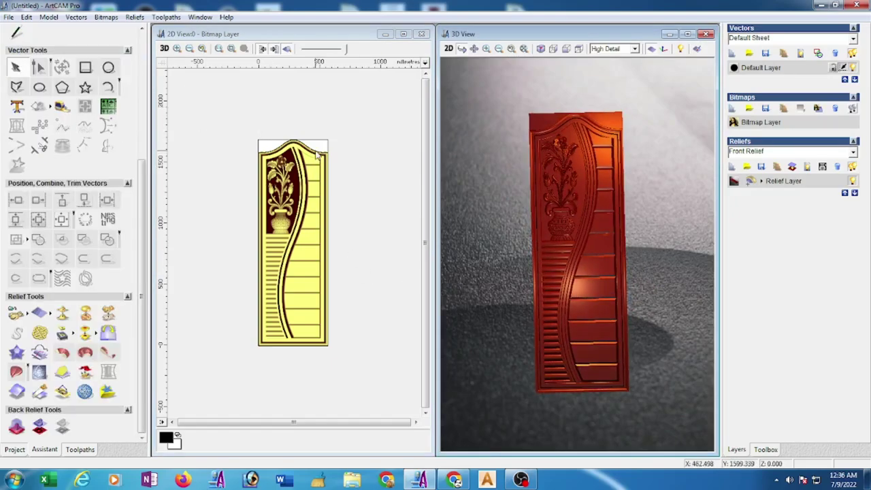
pyautogui.scroll(1, 317, 155)
pyautogui.scroll(4, 326, 149)
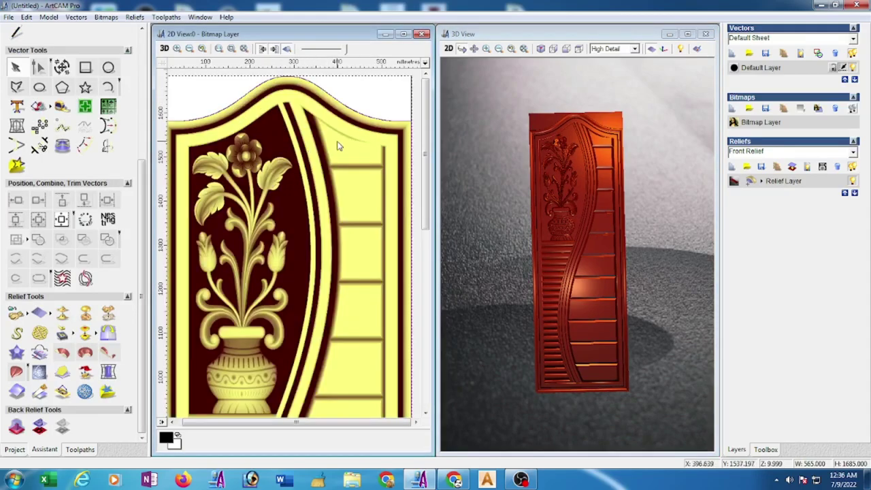
pyautogui.scroll(-3, 340, 136)
pyautogui.rightClick(356, 122)
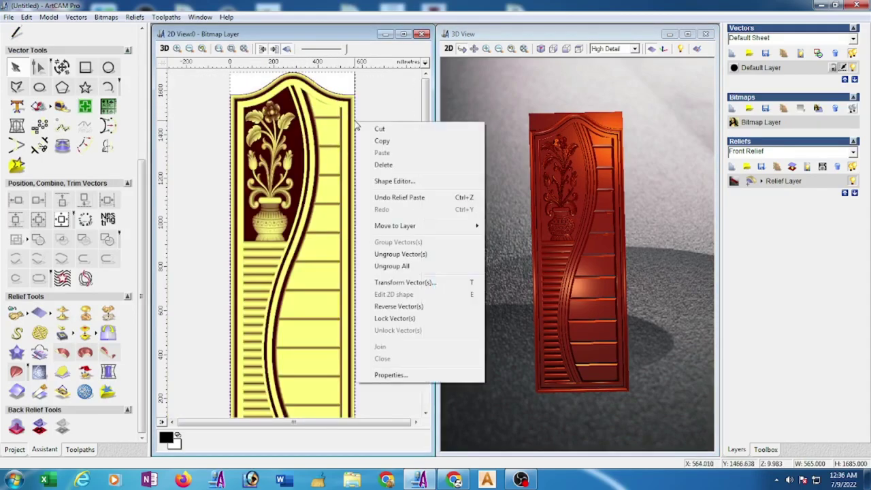
pyautogui.click(391, 266)
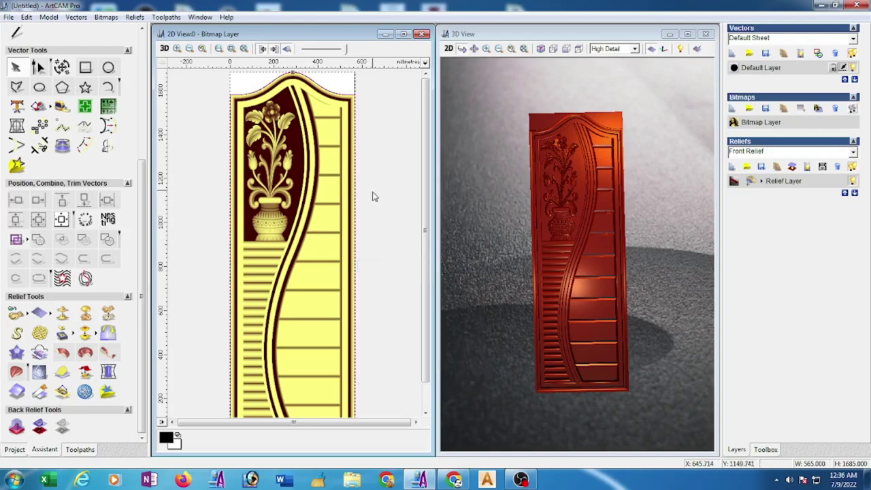
# Step: Select the door's outer boundary outline
pyautogui.scroll(-2, 375, 188)
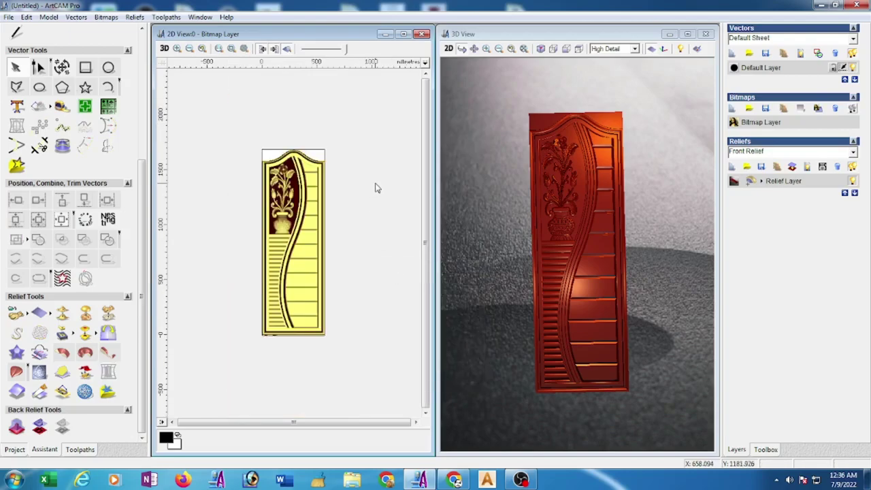
pyautogui.click(325, 194)
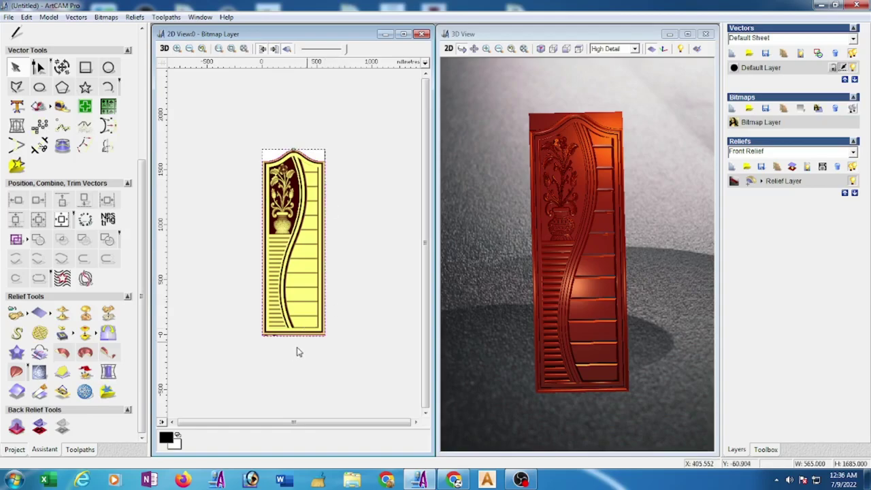
pyautogui.scroll(3, 327, 335)
pyautogui.scroll(2, 392, 375)
pyautogui.scroll(2, 368, 345)
pyautogui.scroll(2, 374, 340)
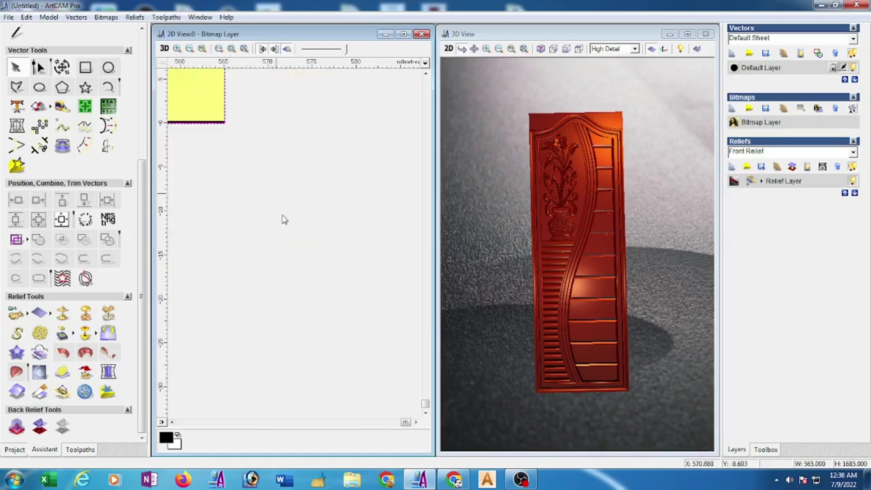
pyautogui.scroll(2, 211, 120)
pyautogui.scroll(2, 304, 262)
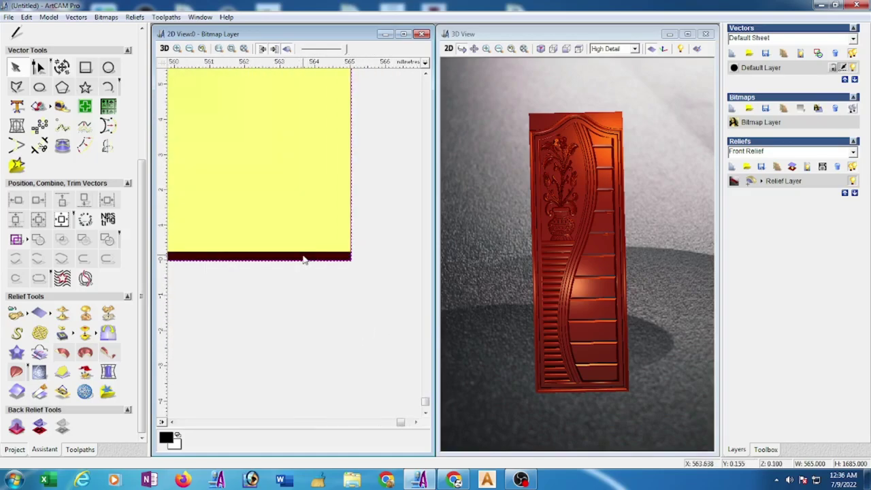
pyautogui.scroll(2, 304, 259)
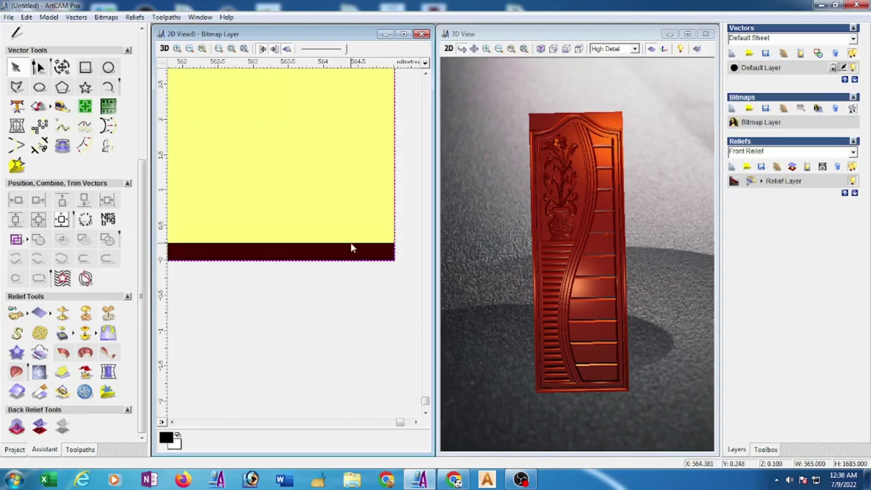
pyautogui.scroll(-2, 352, 248)
pyautogui.scroll(-2, 304, 238)
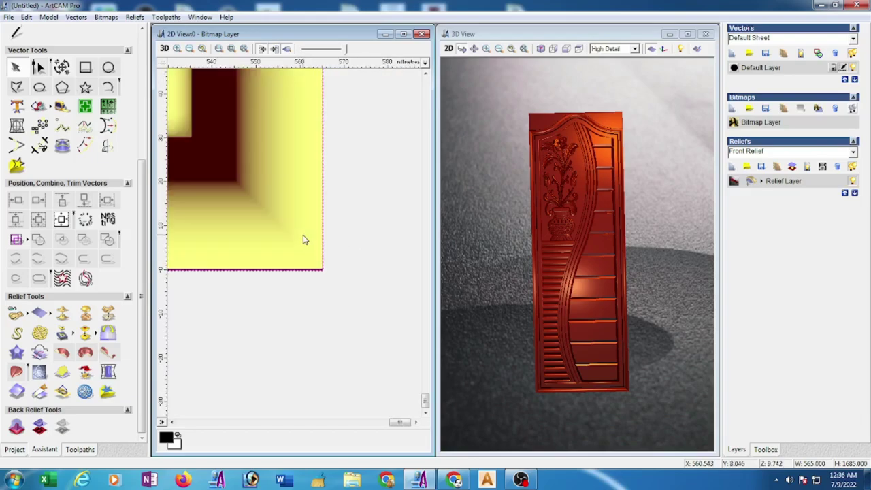
pyautogui.scroll(-2, 297, 241)
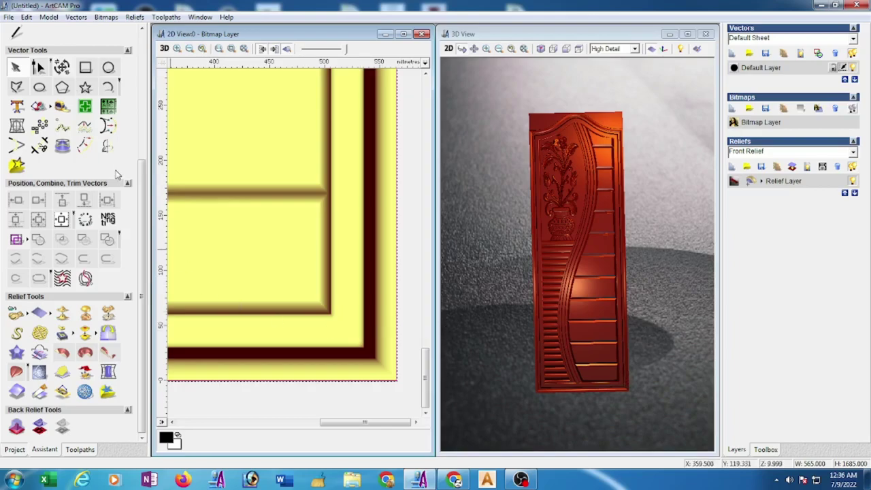
# Step: Offset the door outline inwards with the Offset Vector(s) settings
pyautogui.click(85, 146)
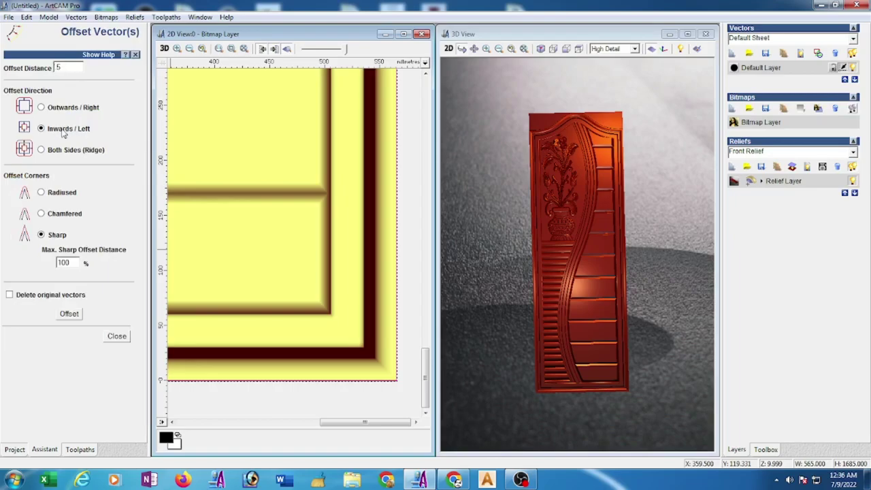
pyautogui.click(73, 318)
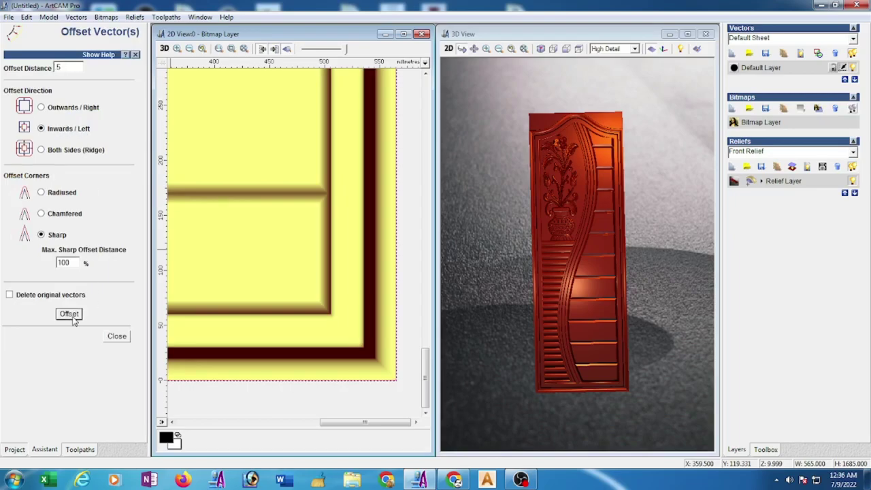
pyautogui.click(117, 336)
pyautogui.scroll(2, 336, 378)
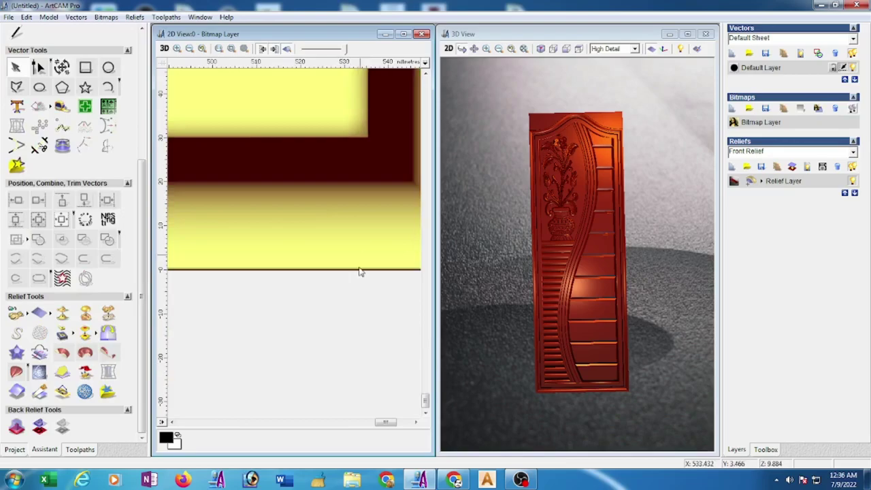
pyautogui.scroll(2, 360, 275)
pyautogui.scroll(-2, 350, 201)
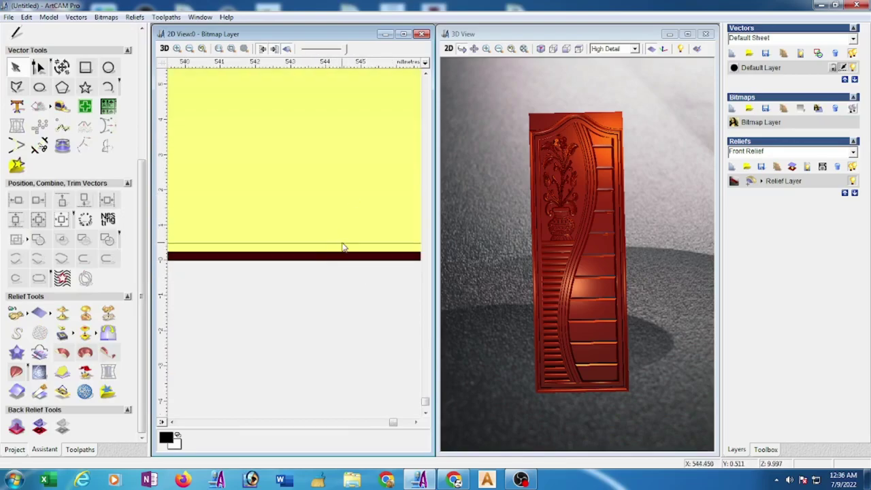
pyautogui.scroll(-2, 369, 264)
pyautogui.scroll(-2, 371, 265)
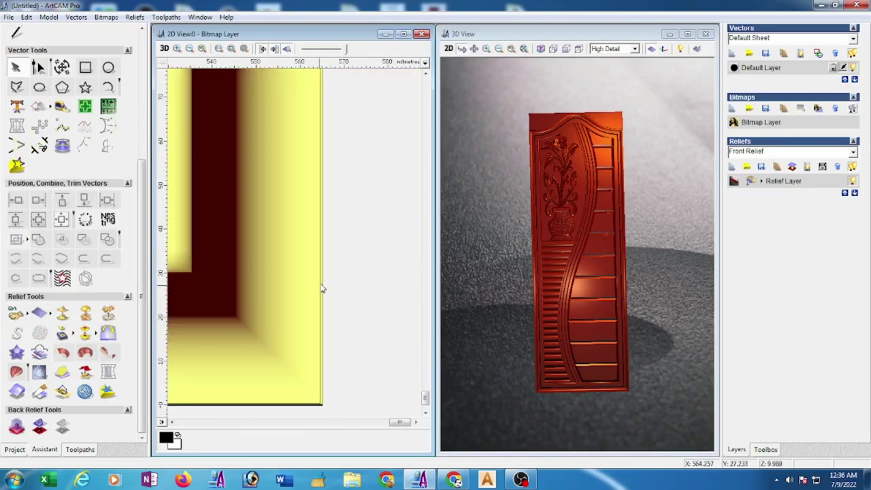
pyautogui.scroll(-2, 284, 237)
pyautogui.scroll(2, 320, 365)
pyautogui.scroll(2, 315, 340)
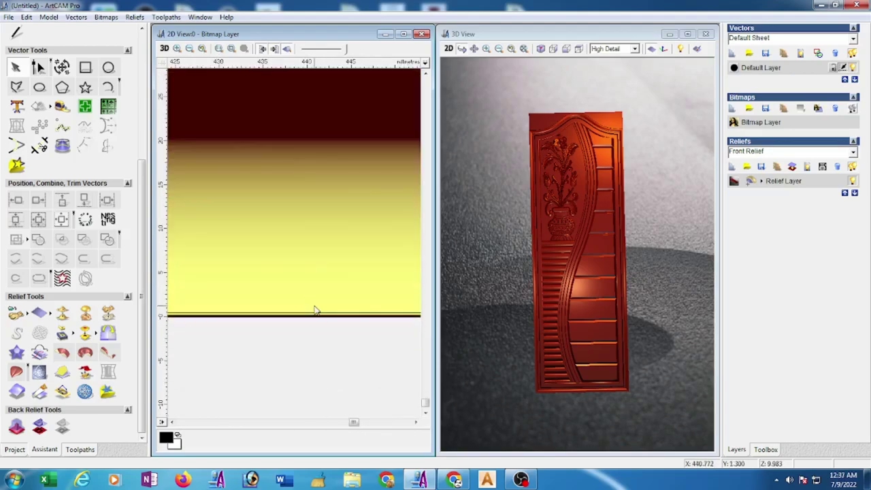
pyautogui.scroll(2, 314, 317)
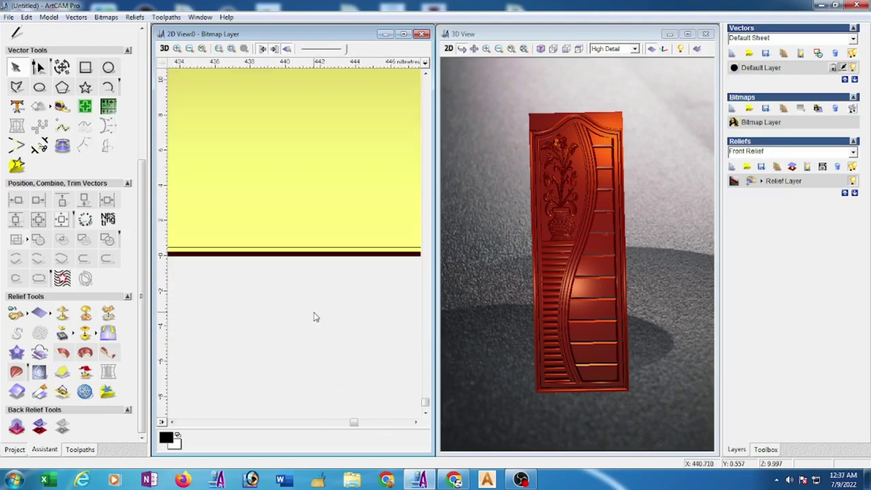
# Step: Select the new inner offset outline and make the 3D view active
pyautogui.click(329, 257)
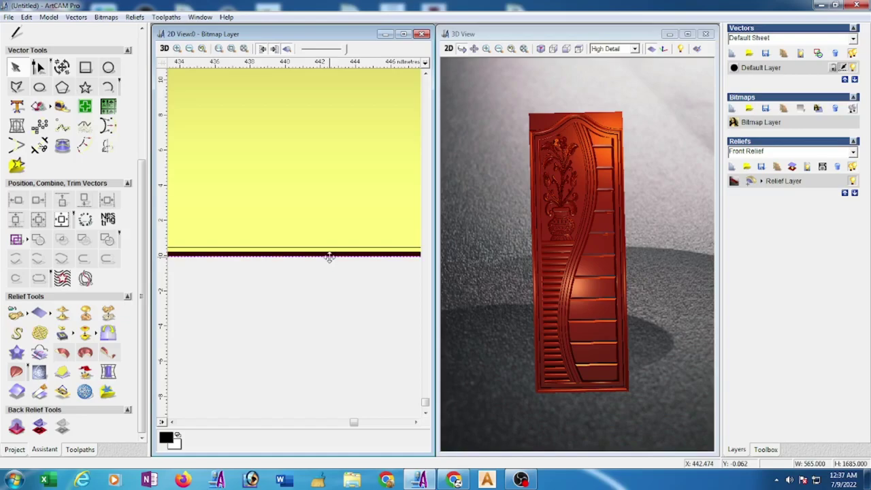
pyautogui.click(327, 248)
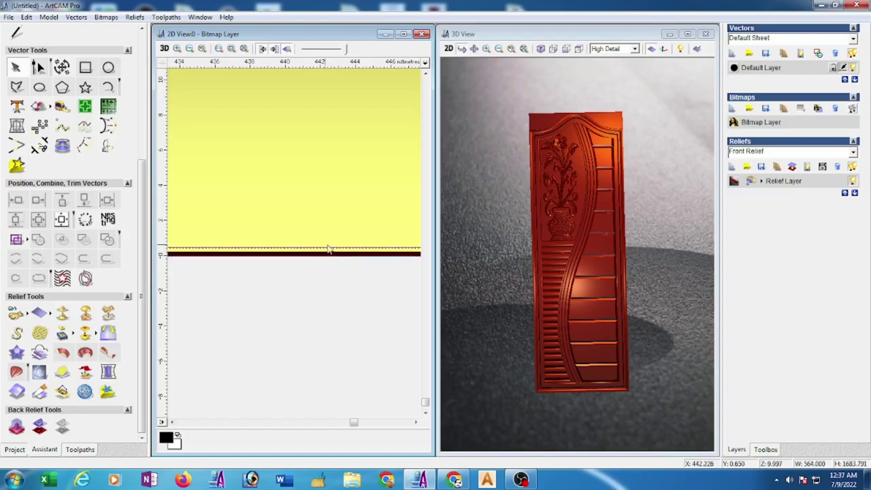
pyautogui.scroll(-5, 328, 250)
pyautogui.scroll(-5, 282, 204)
pyautogui.scroll(2, 289, 212)
pyautogui.scroll(-2, 289, 212)
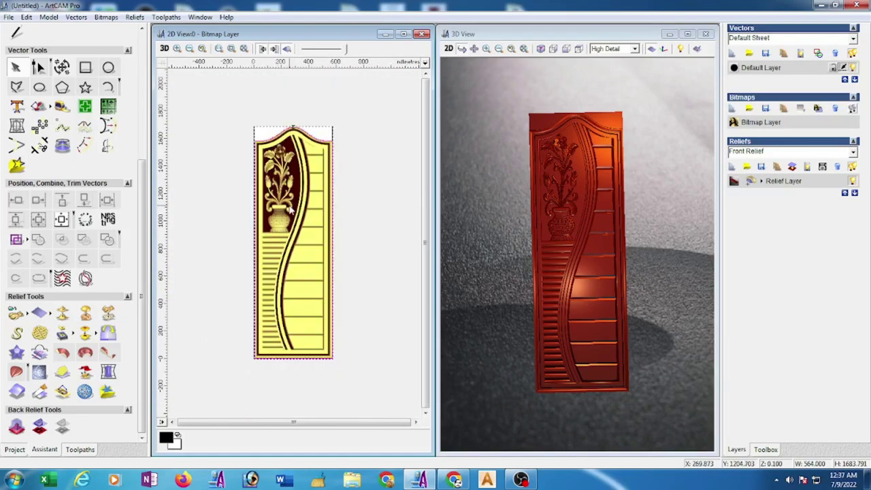
pyautogui.click(559, 314)
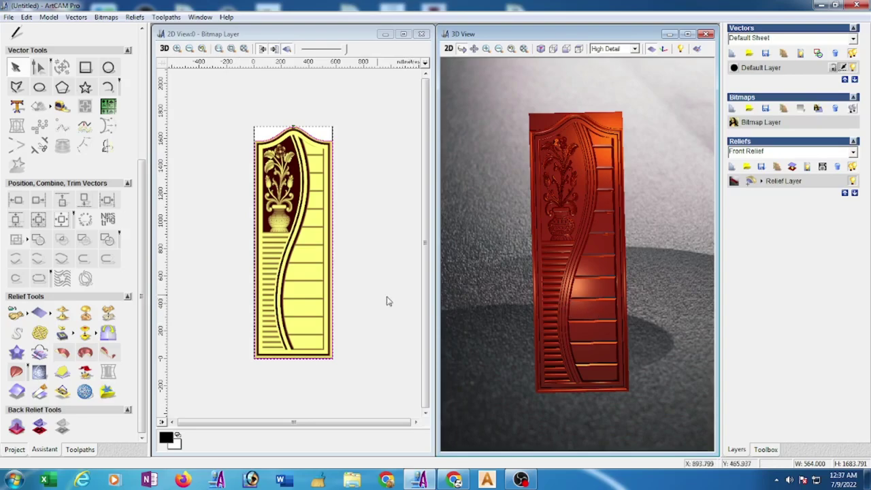
# Step: Use File > Save As to store the model as d1.art in the Desktop's New folder
pyautogui.click(10, 18)
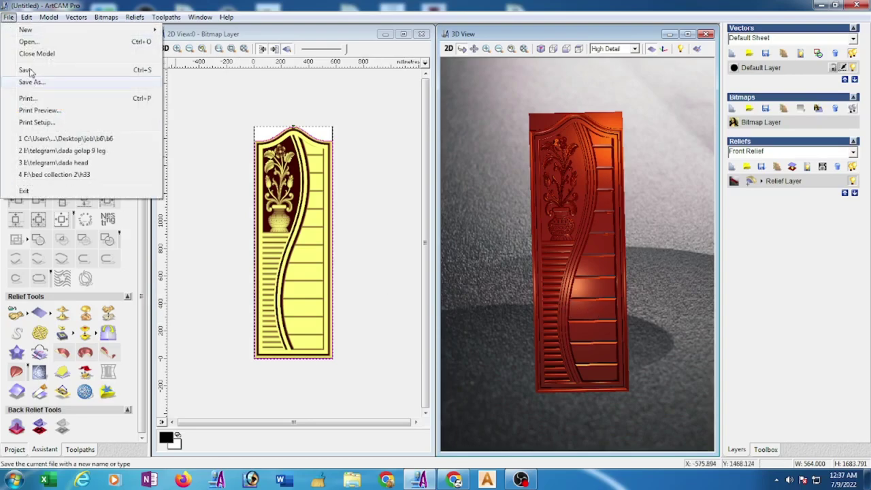
pyautogui.click(31, 82)
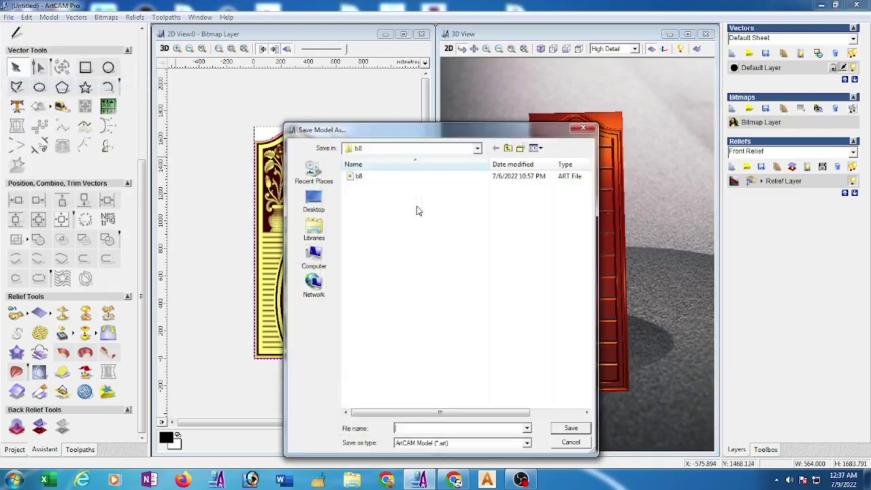
pyautogui.click(508, 149)
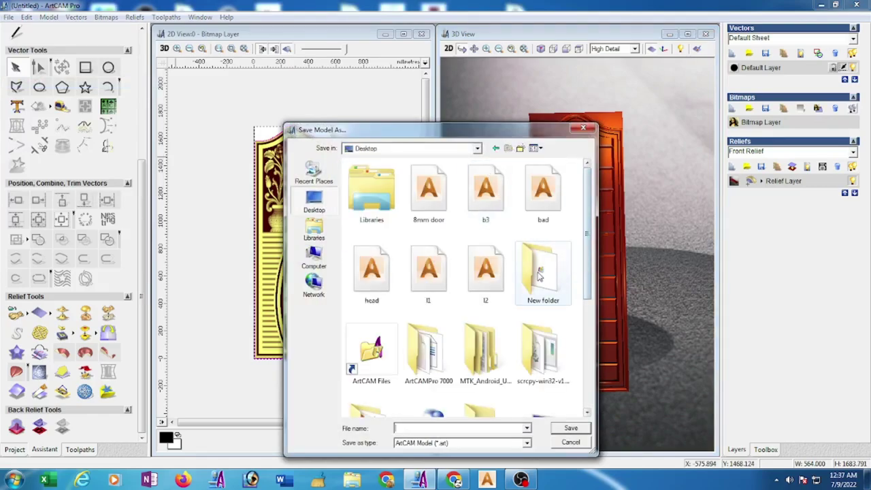
pyautogui.doubleClick(540, 276)
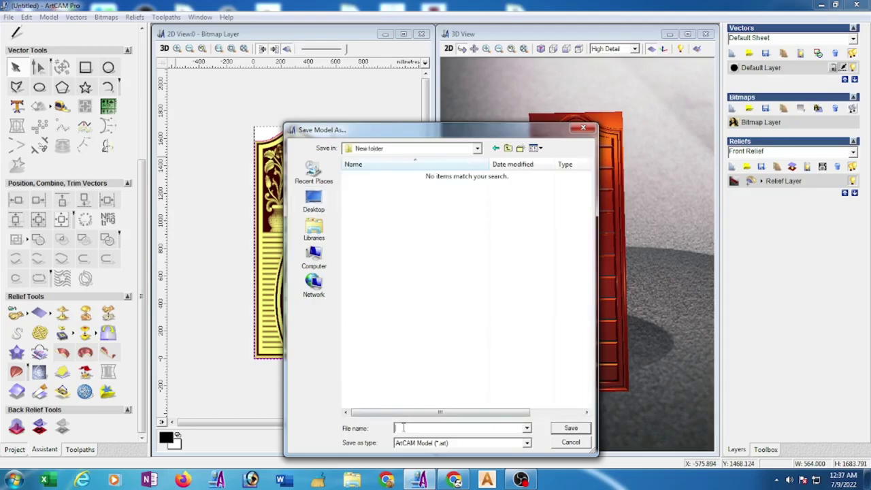
pyautogui.write('d1')
pyautogui.click(570, 428)
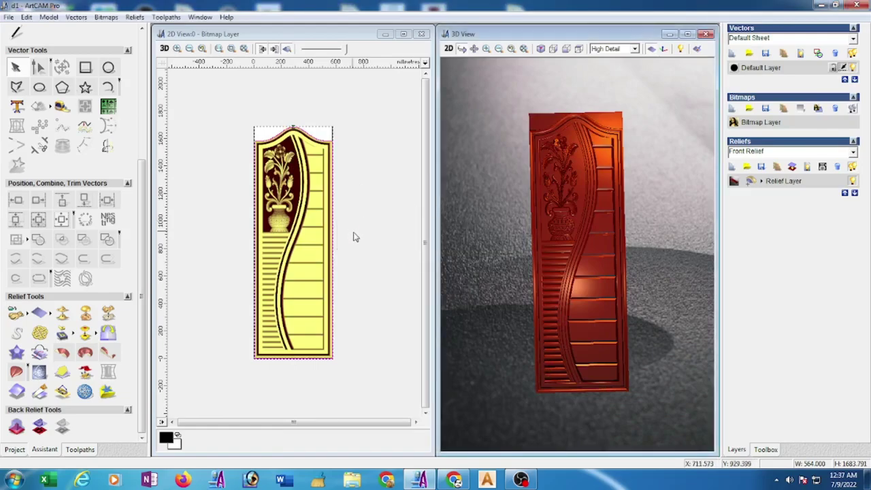
# Step: Set the profiling toolpath to cut Inside at 5 mm finish depth and bring up the Tool Database
pyautogui.click(81, 450)
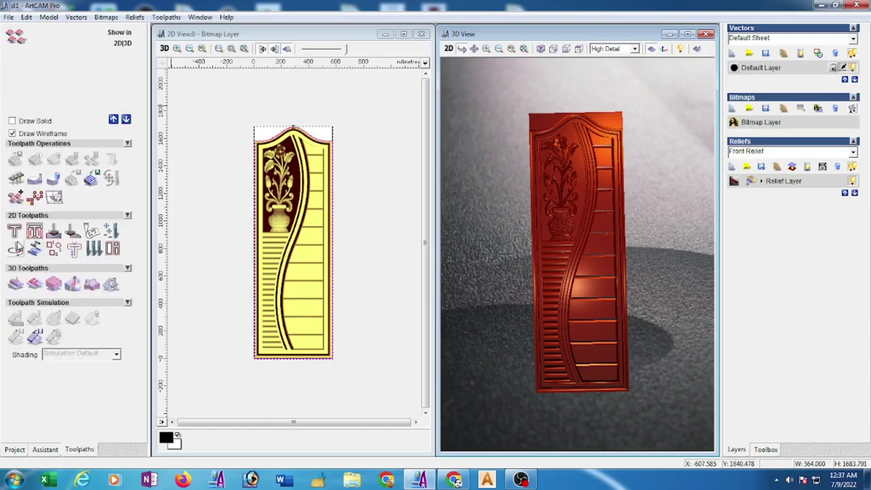
pyautogui.click(15, 232)
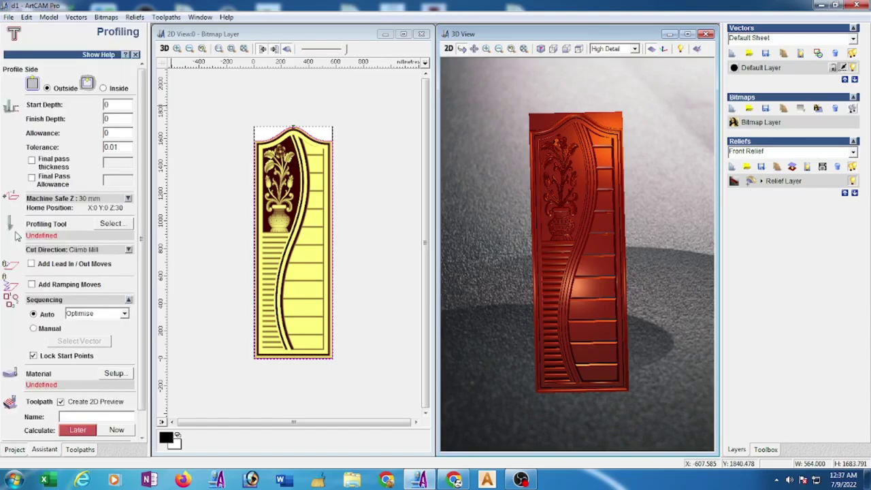
pyautogui.click(104, 89)
pyautogui.doubleClick(117, 119)
pyautogui.write('5')
pyautogui.click(128, 198)
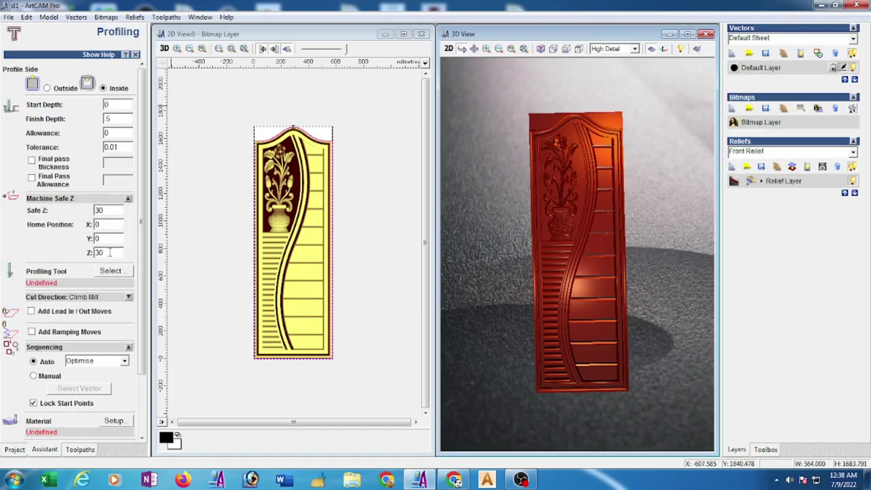
pyautogui.click(128, 199)
pyautogui.click(111, 223)
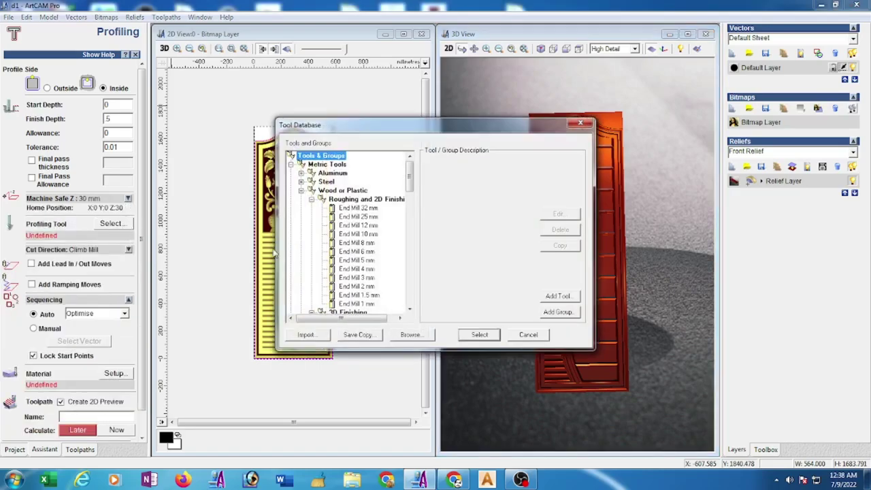
# Step: Choose End Mill 6 mm in the Tool Database, accept its settings and select it
pyautogui.click(367, 252)
pyautogui.click(558, 214)
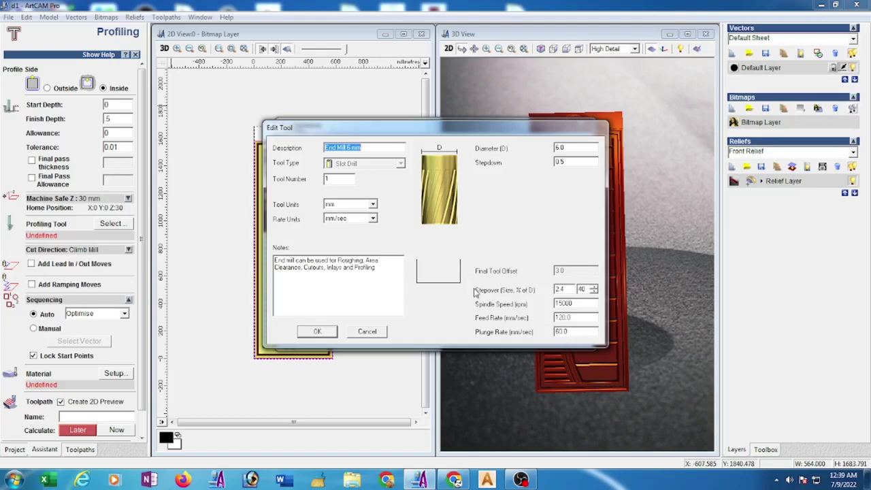
pyautogui.click(330, 333)
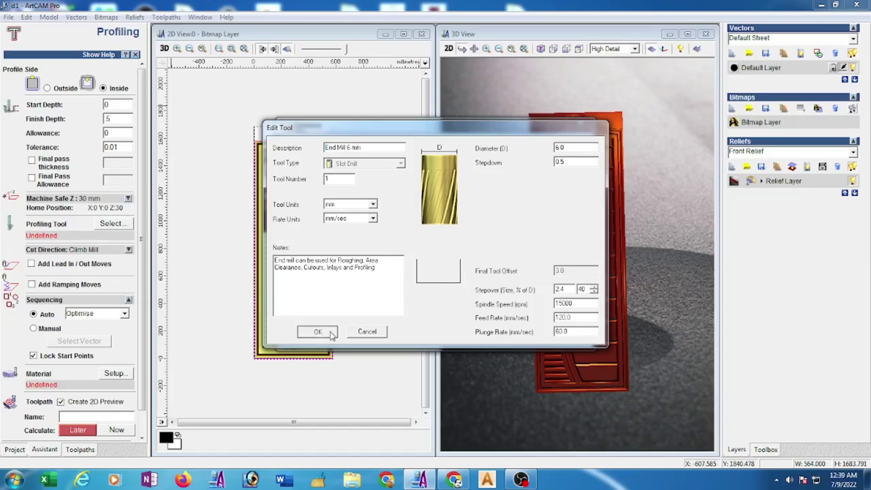
pyautogui.click(481, 335)
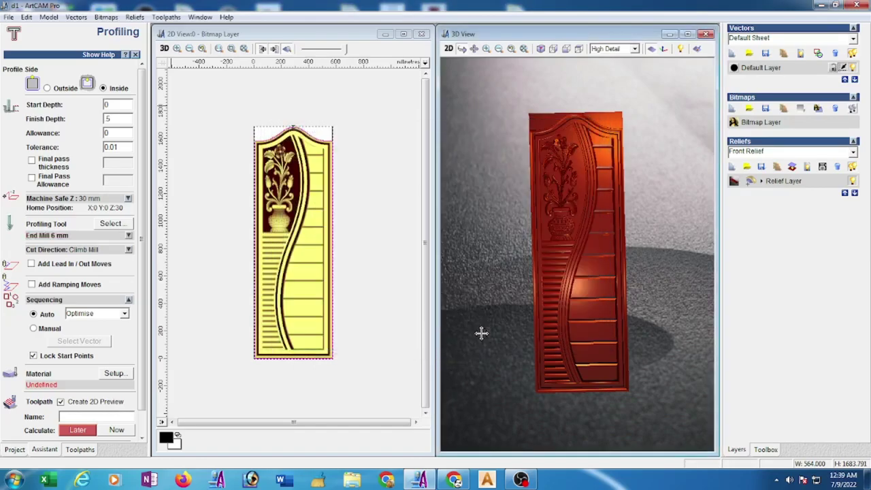
# Step: Set the material thickness to 40 mm with the model at the top of the block
pyautogui.click(116, 374)
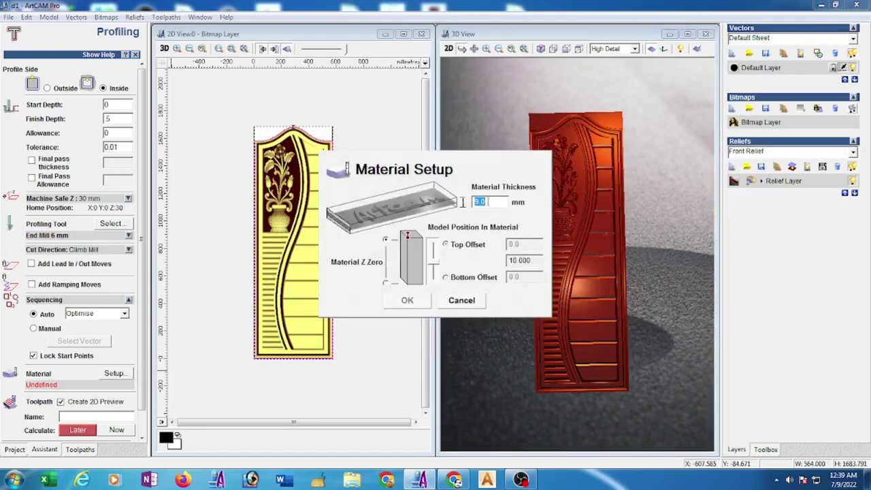
pyautogui.write('40')
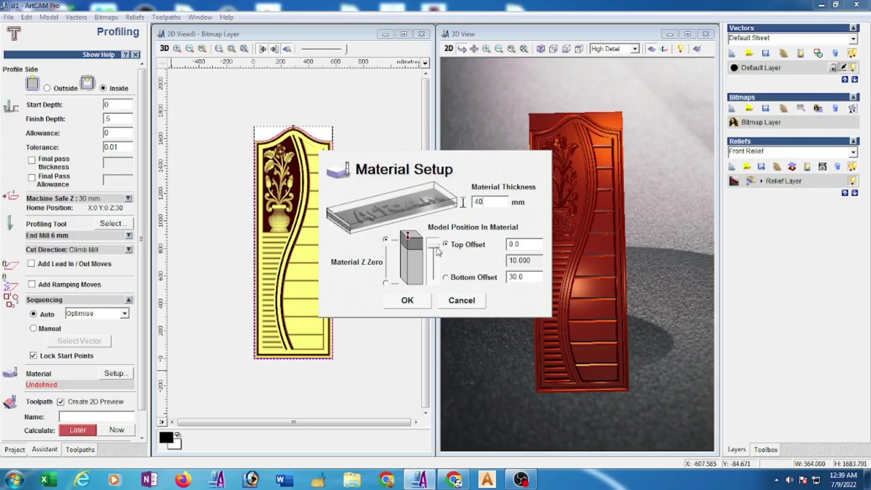
pyautogui.moveTo(435, 245); pyautogui.dragTo(436, 292)
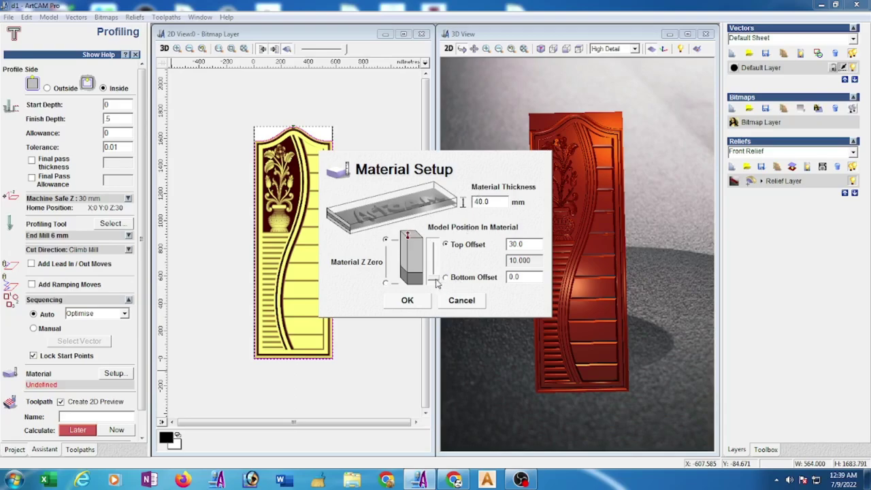
pyautogui.moveTo(436, 283); pyautogui.dragTo(437, 234)
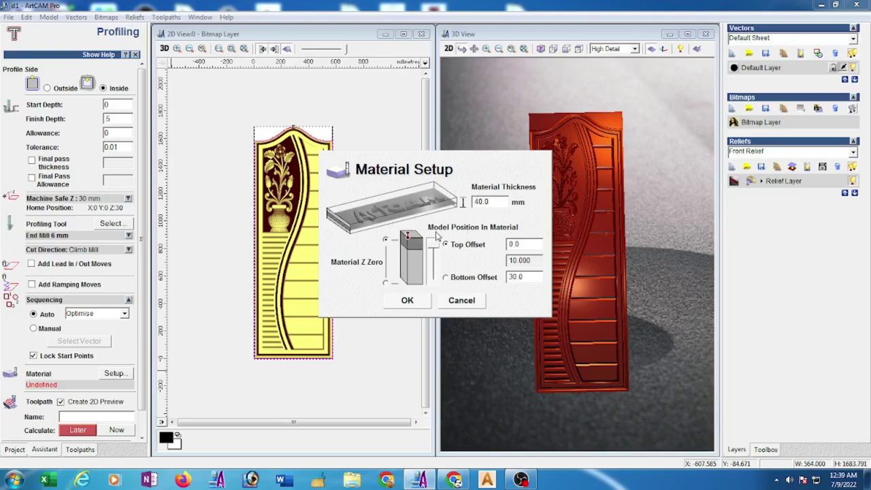
pyautogui.click(406, 300)
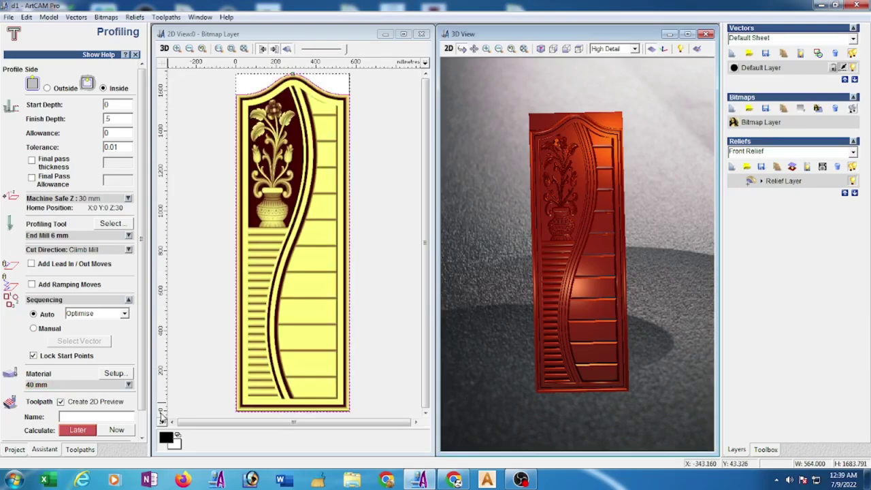
# Step: Calculate the Profile toolpath with End Mill 6 mm and close the profiling settings
pyautogui.scroll(-1, 144, 408)
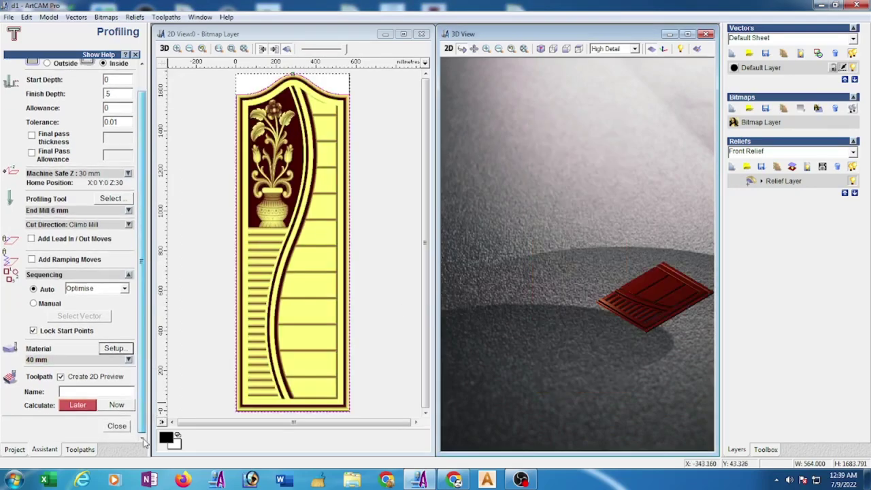
pyautogui.click(117, 405)
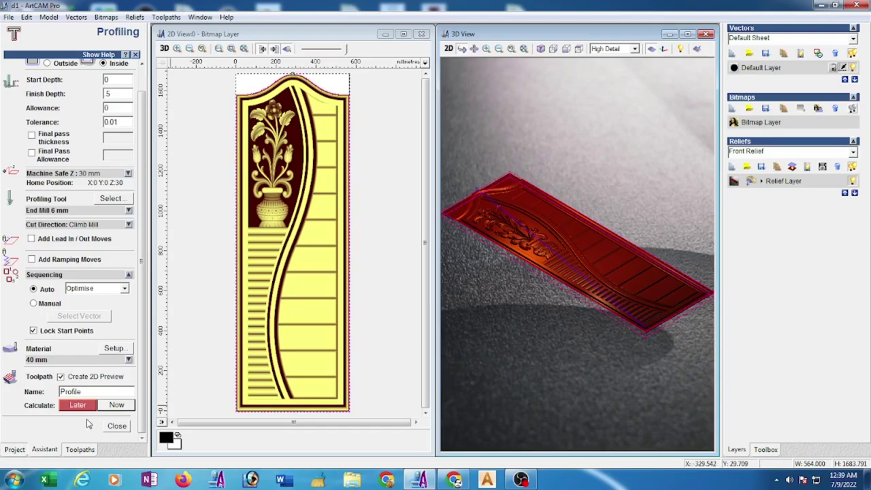
pyautogui.click(117, 425)
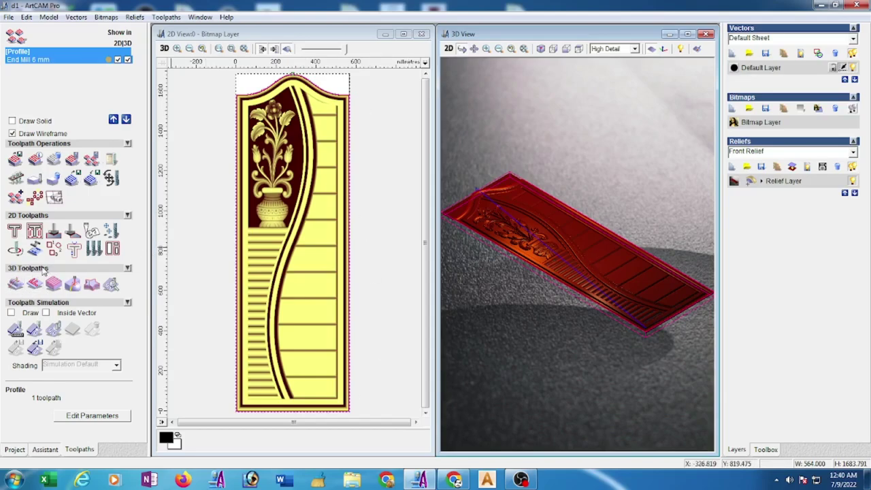
# Step: Start Machine Relief on the selected vector, keeping Raster as the strategy
pyautogui.click(15, 287)
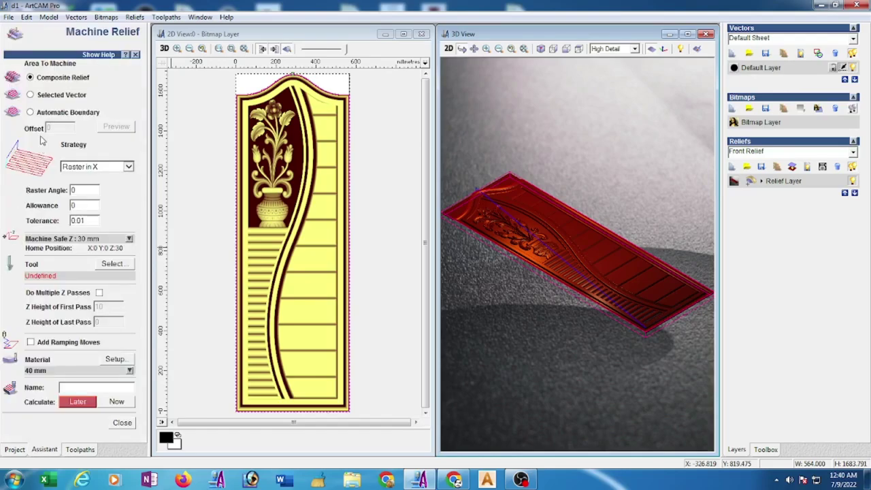
pyautogui.click(30, 94)
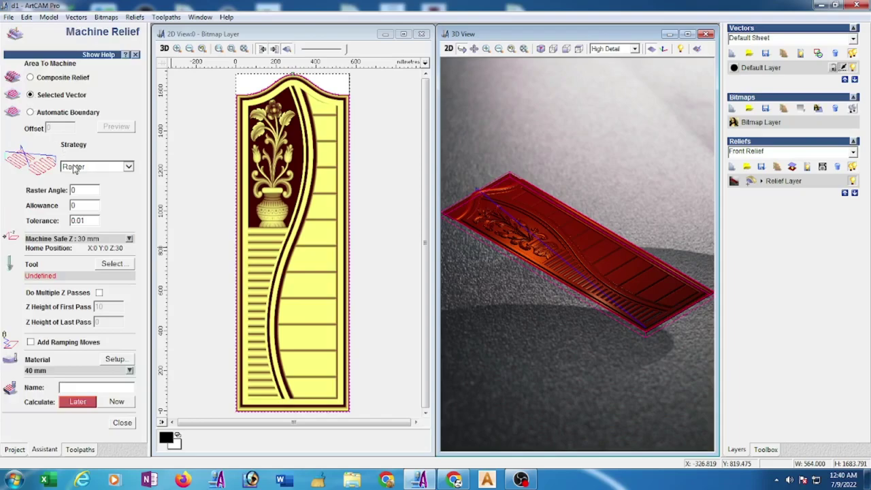
pyautogui.click(128, 168)
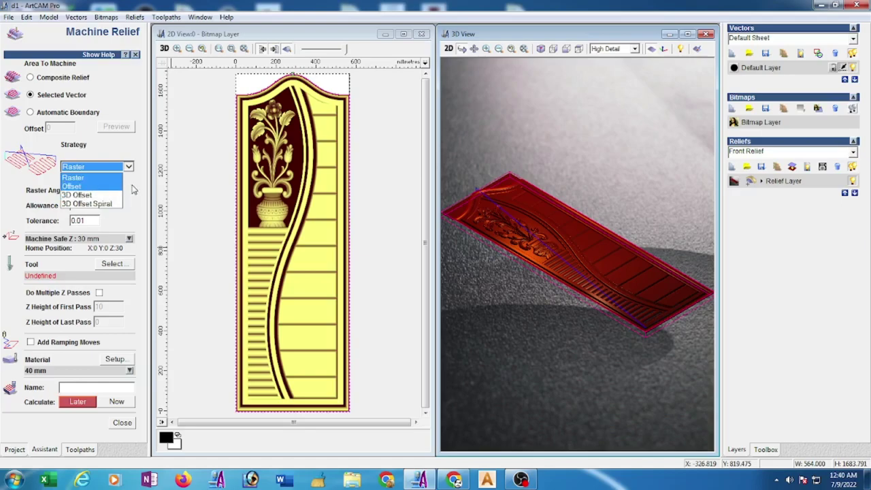
pyautogui.click(115, 177)
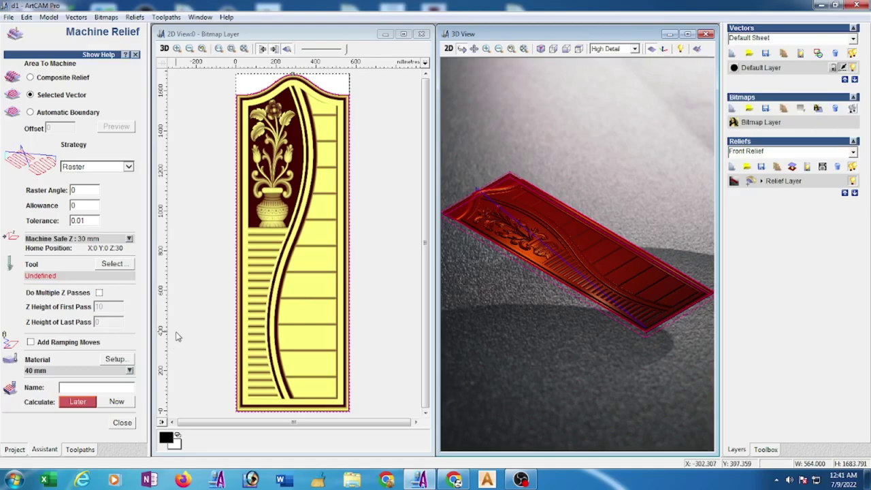
# Step: Change the Ball Nose 6 mm plunge rate to 60 mm/sec and select it as the relief tool
pyautogui.click(125, 264)
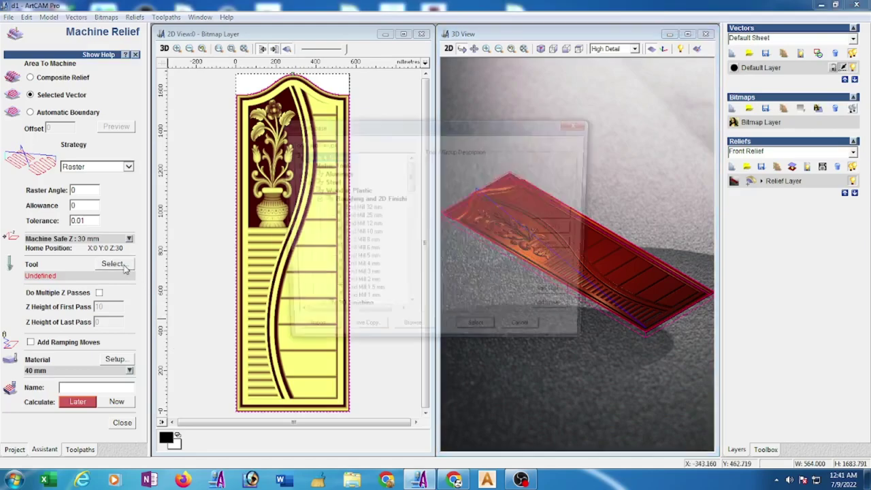
pyautogui.moveTo(409, 178); pyautogui.dragTo(416, 216)
pyautogui.click(371, 251)
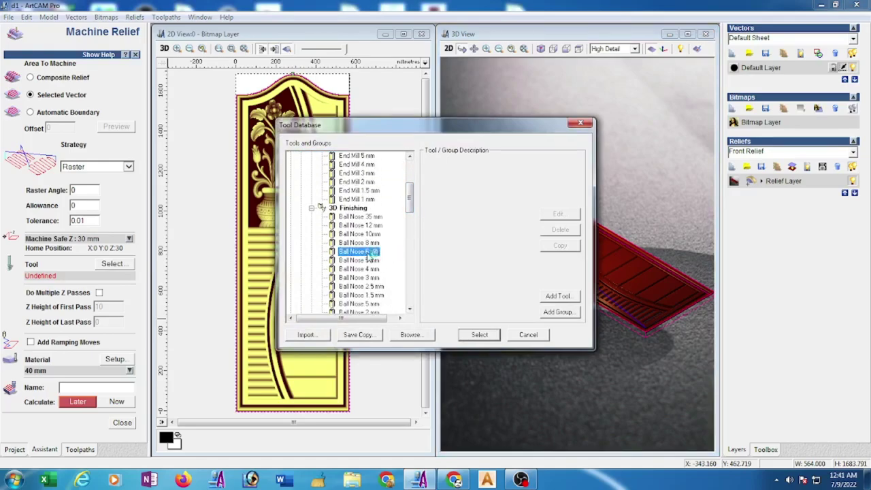
pyautogui.click(571, 215)
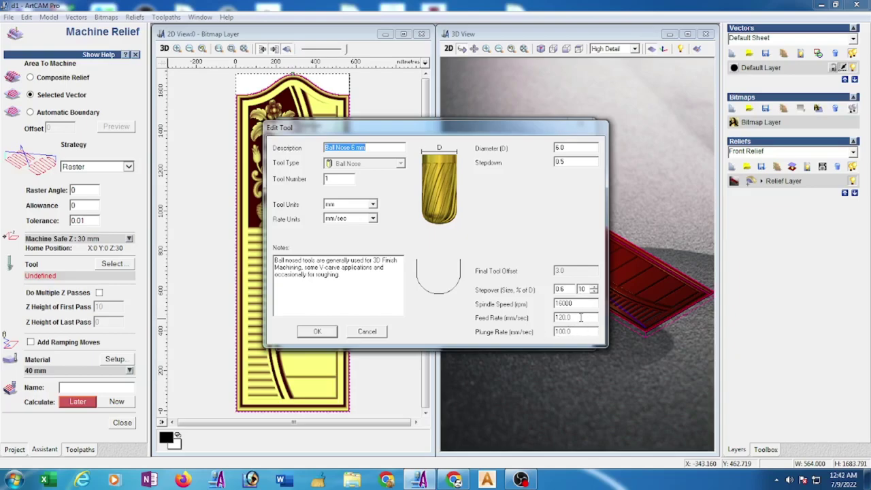
pyautogui.moveTo(577, 331); pyautogui.dragTo(555, 342)
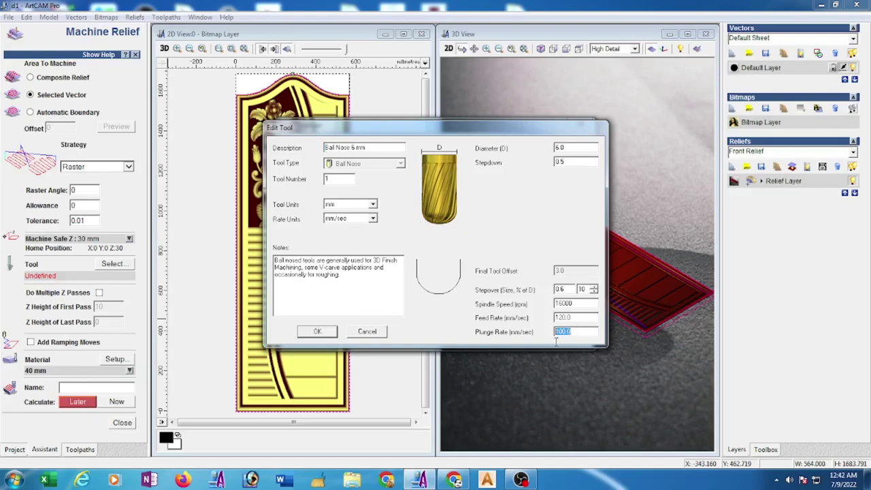
pyautogui.write('60')
pyautogui.click(317, 332)
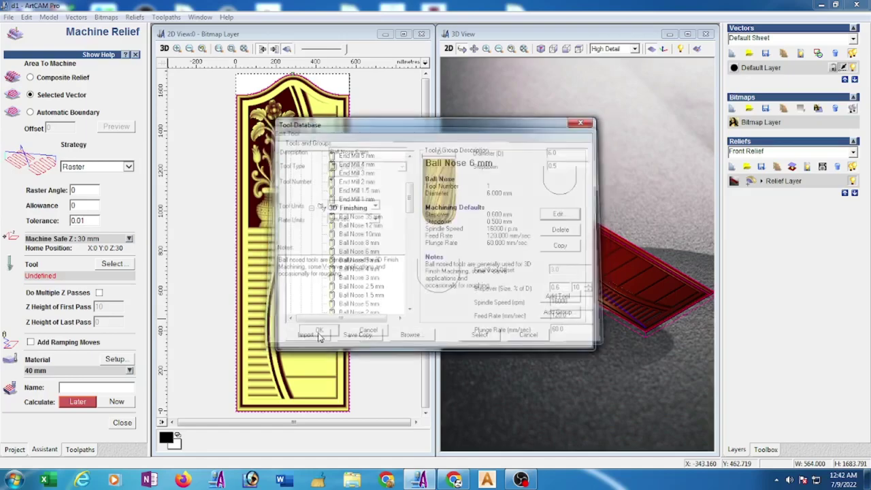
pyautogui.click(480, 337)
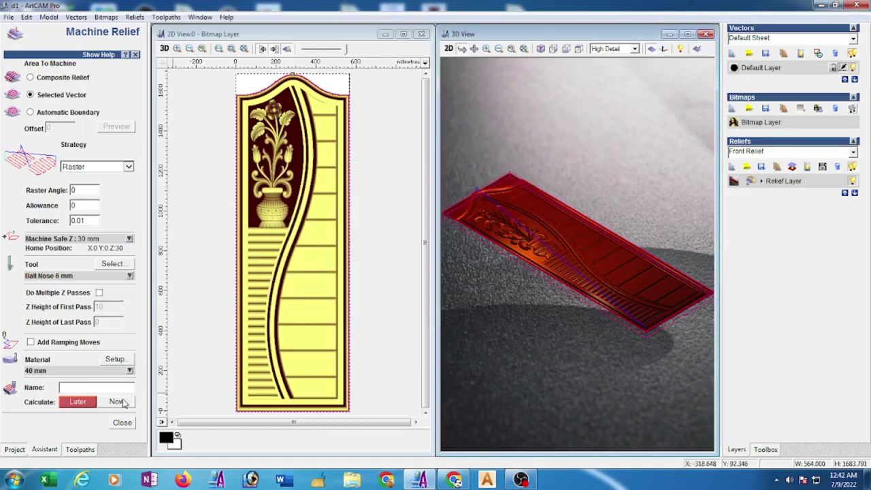
# Step: Calculate the Ball Nose 6 mm Machine Relief toolpath and close its settings form
pyautogui.click(117, 402)
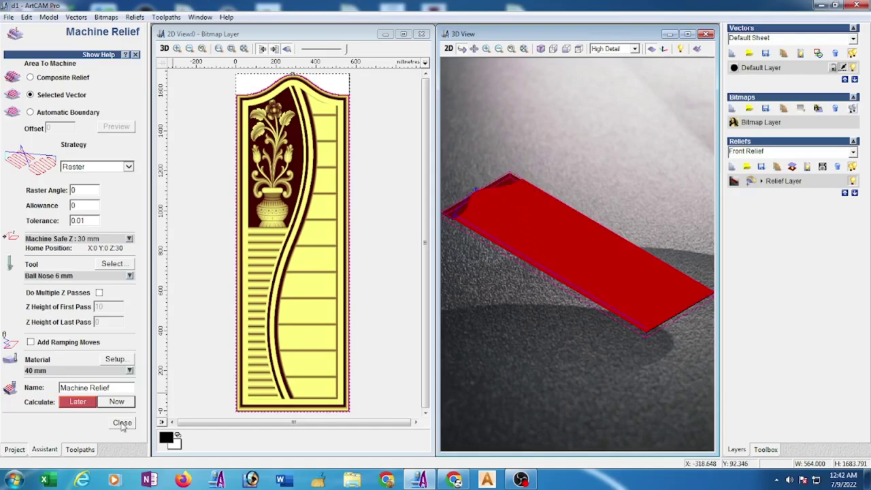
pyautogui.click(122, 422)
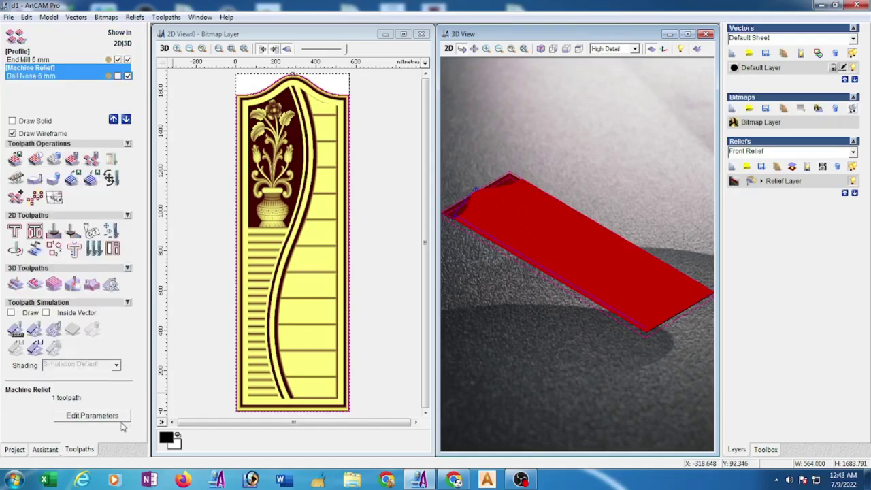
# Step: Run a fast toolpath simulation on the 40 mm material block
pyautogui.click(34, 330)
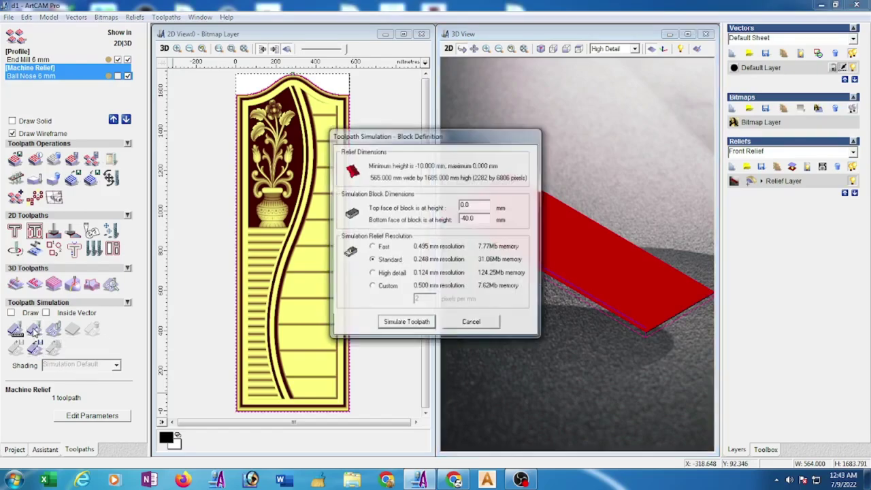
pyautogui.click(418, 329)
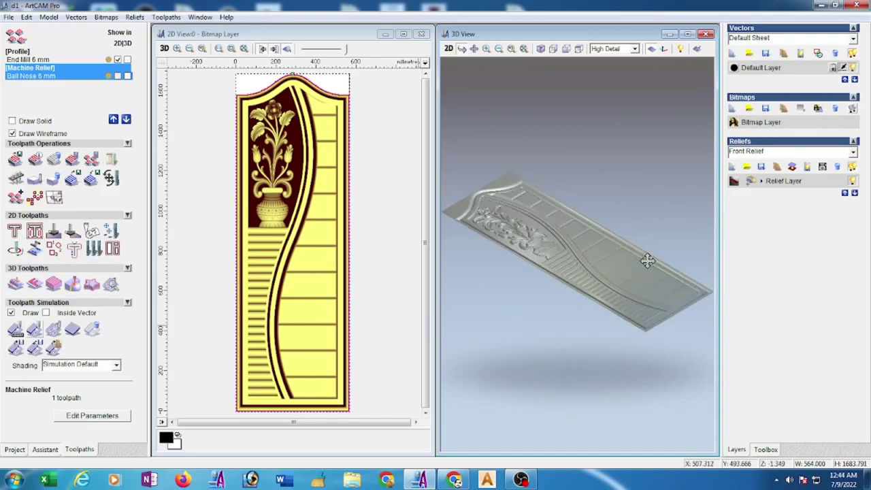
# Step: Rotate the 3D view so the carved flower-vase door panel faces front
pyautogui.moveTo(645, 258)
pyautogui.mouseDown()
pyautogui.moveTo(587, 397)
pyautogui.moveTo(690, 238)
pyautogui.mouseUp()
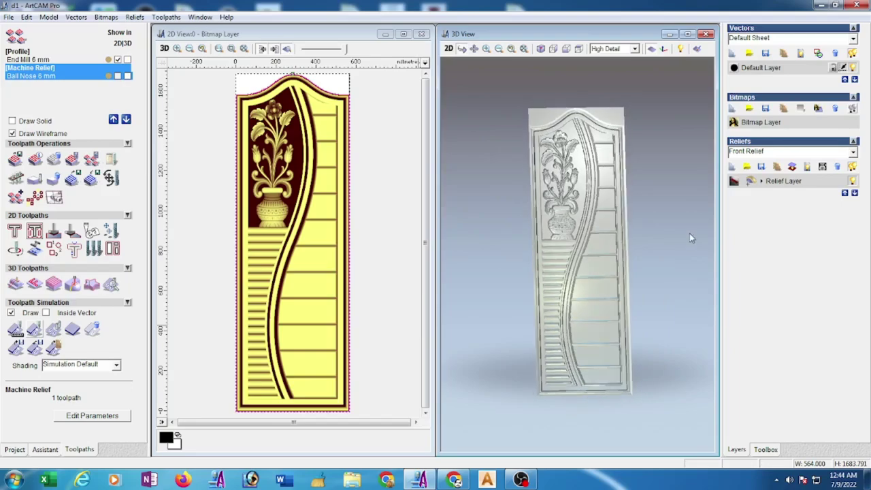